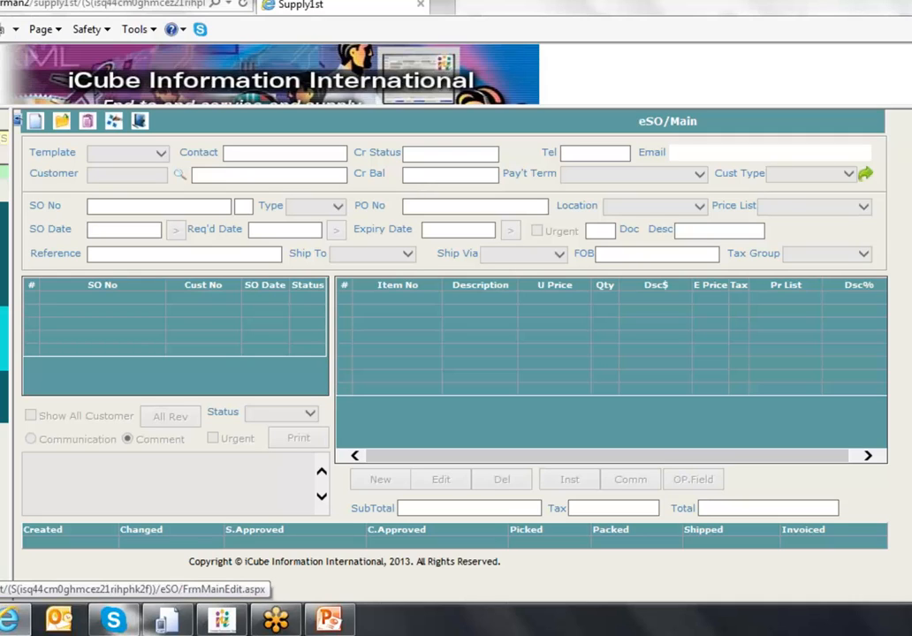
- Start a new sales order and assign customer 1200 through the Customer lookup
click(36, 120)
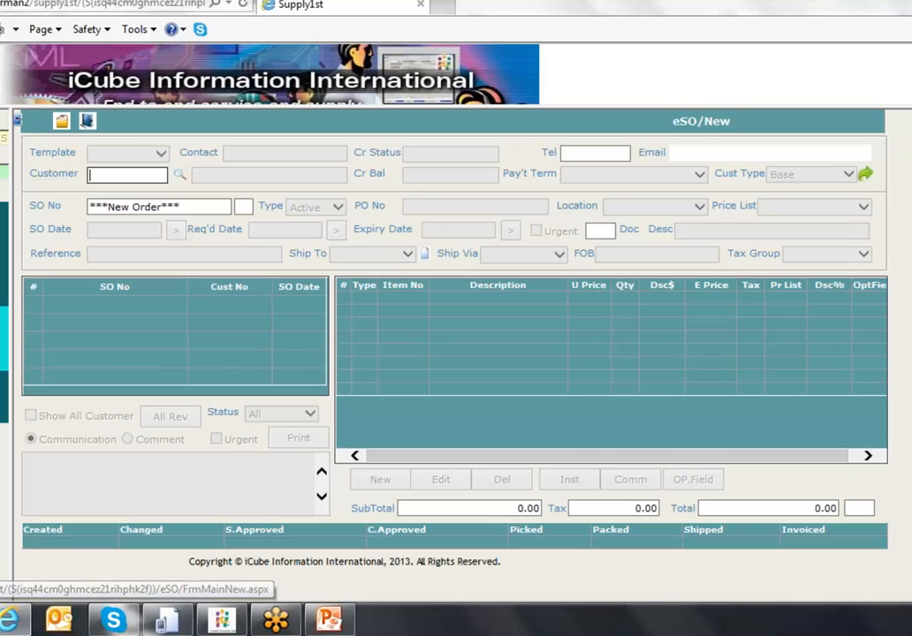
click(164, 179)
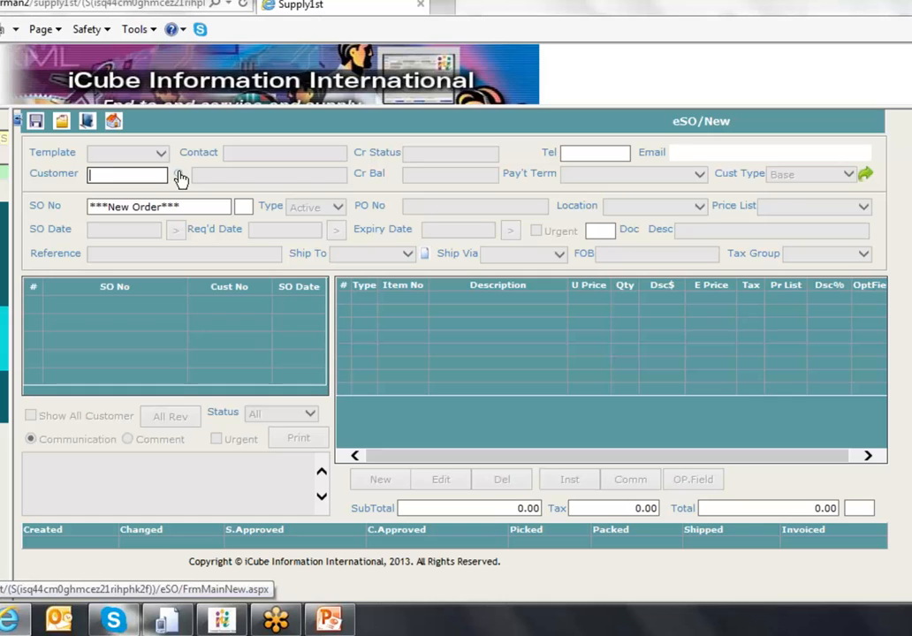
click(179, 178)
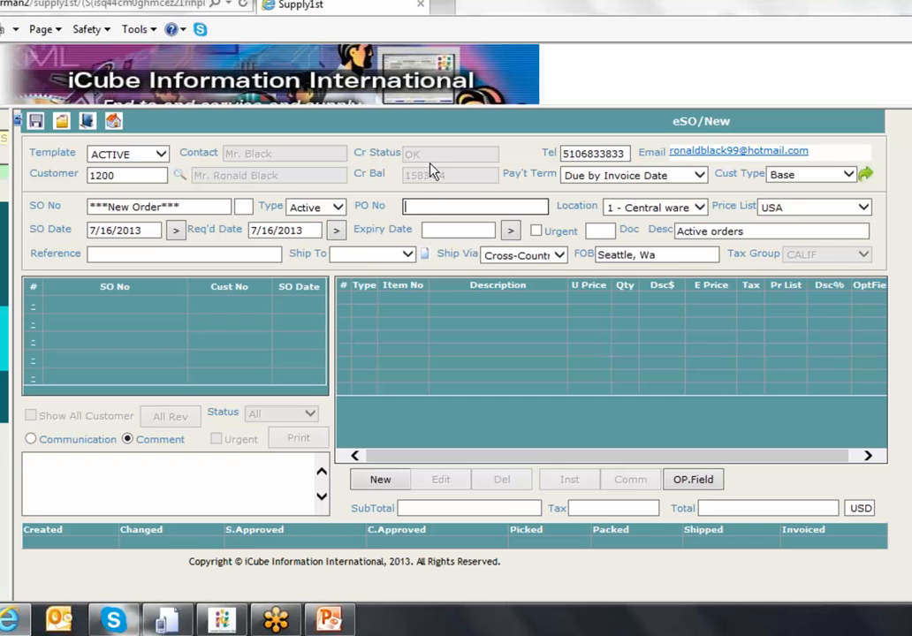
- Set payment term Net 30 Days, keep type Active, enter PO number 988, and flag it urgent
click(592, 179)
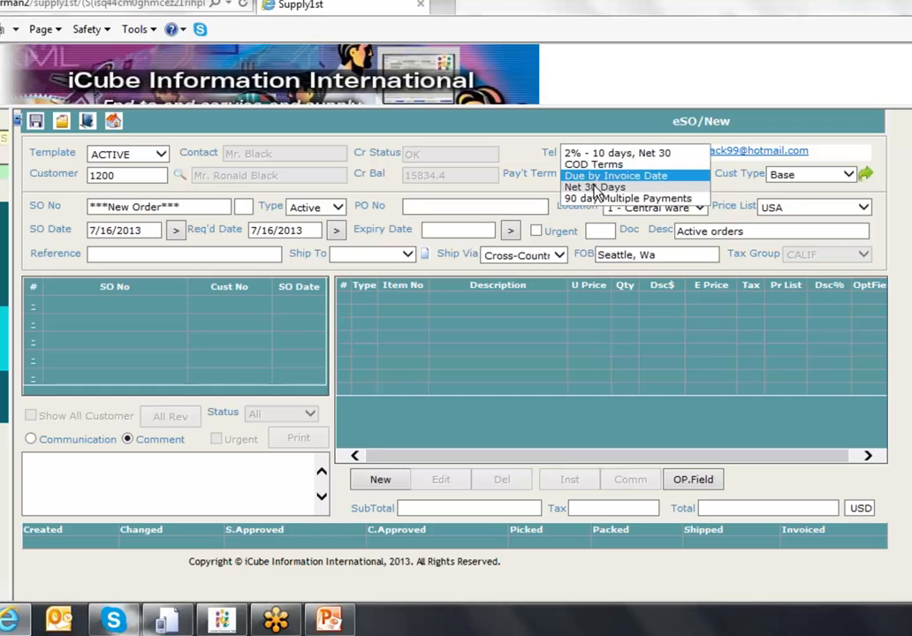
click(626, 184)
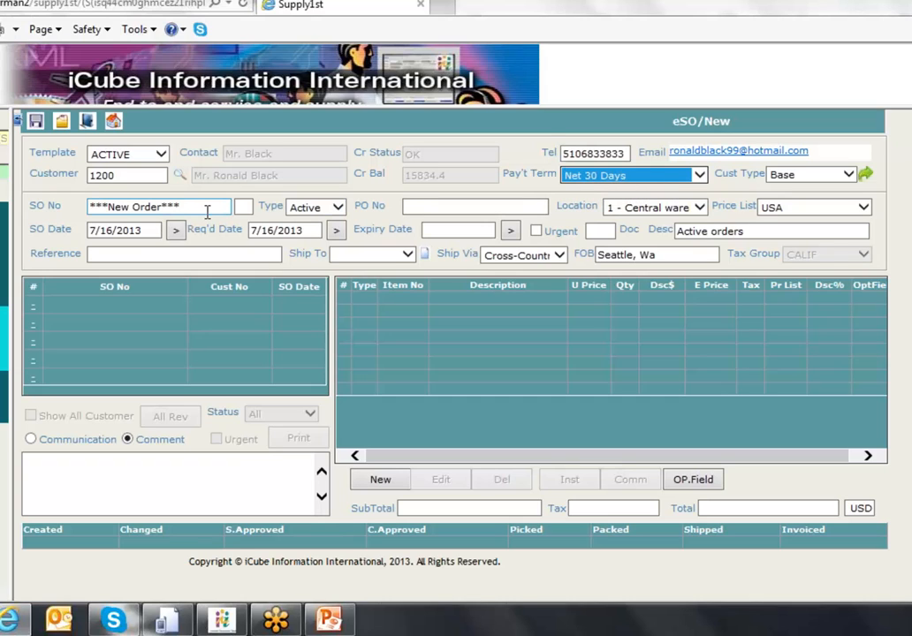
click(313, 206)
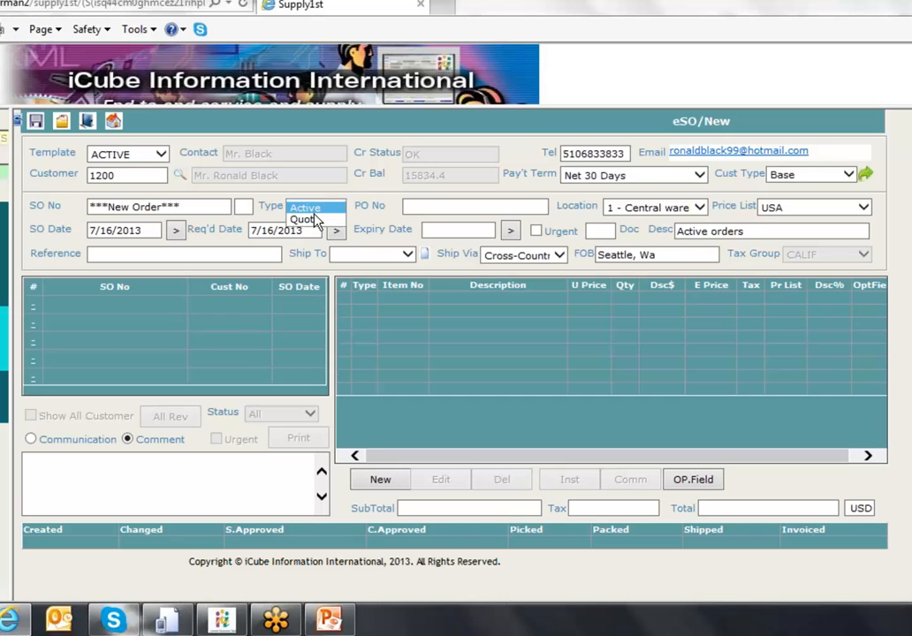
click(444, 209)
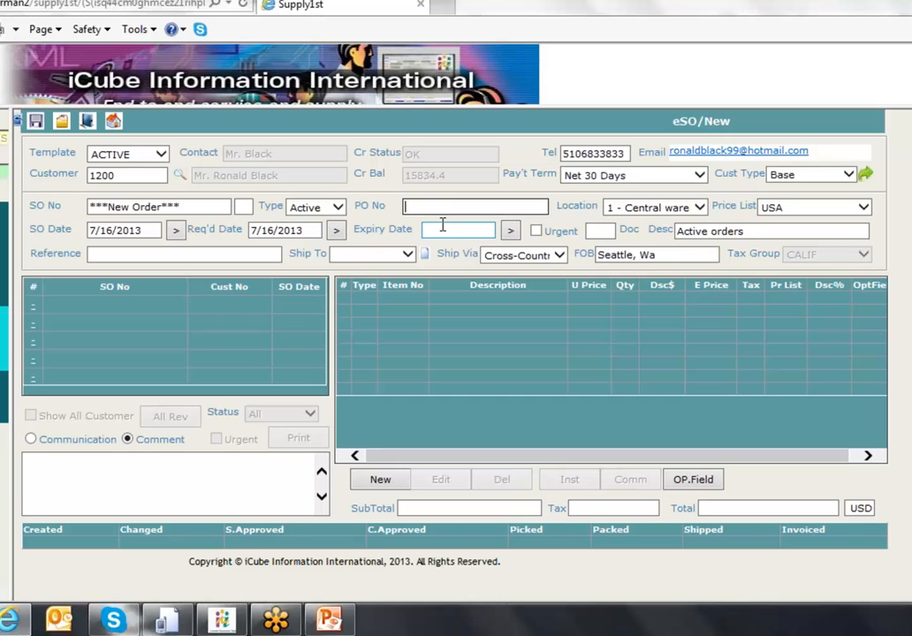
text(988)
click(536, 232)
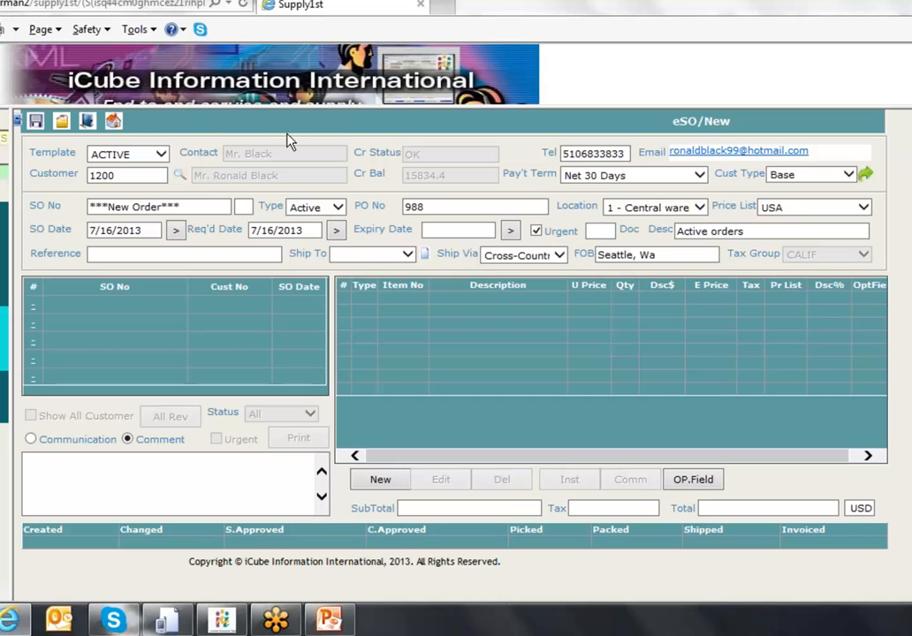
- Attach eVoucher-invoice.pdf to the order with the description 'custoemer PO'
click(63, 121)
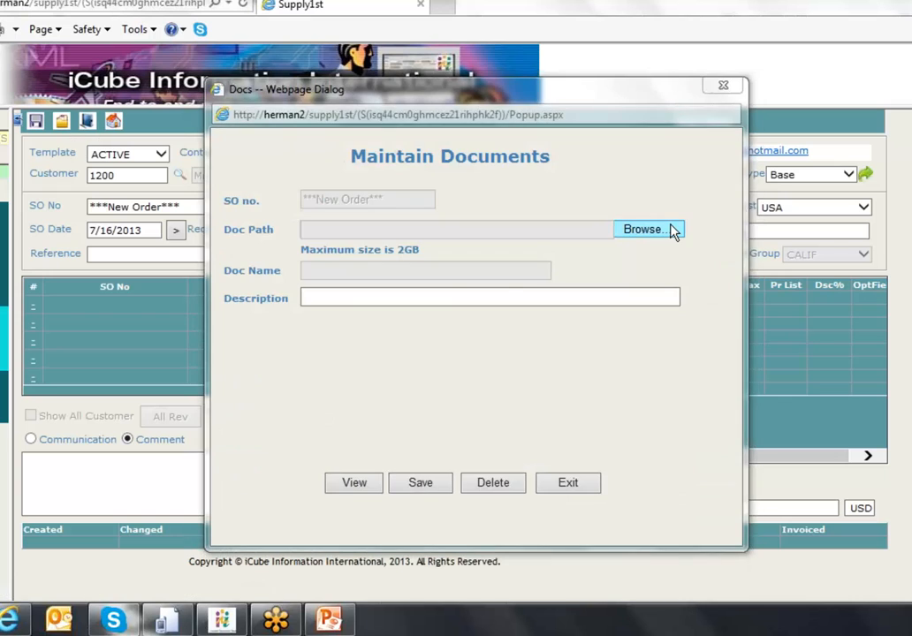
click(672, 230)
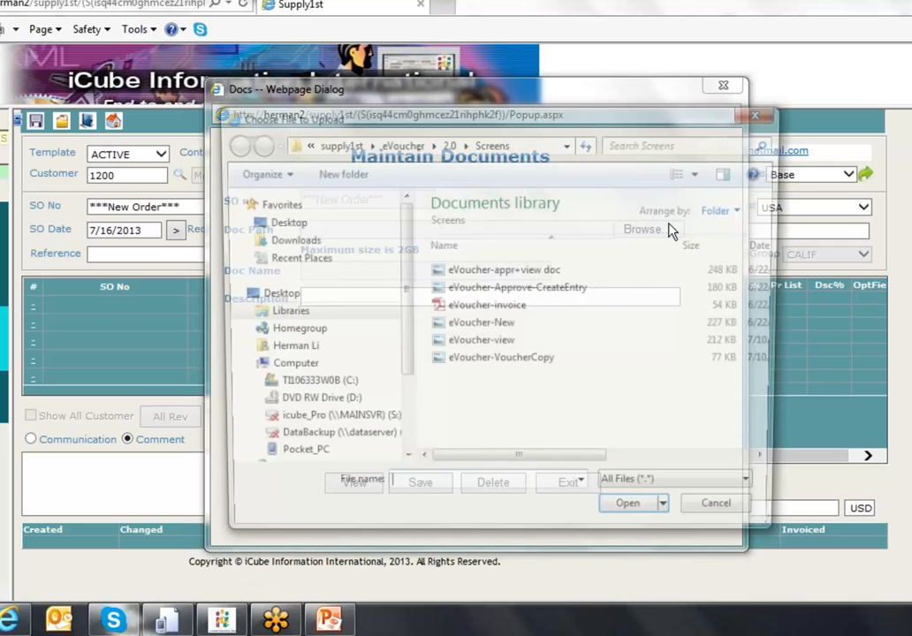
click(477, 308)
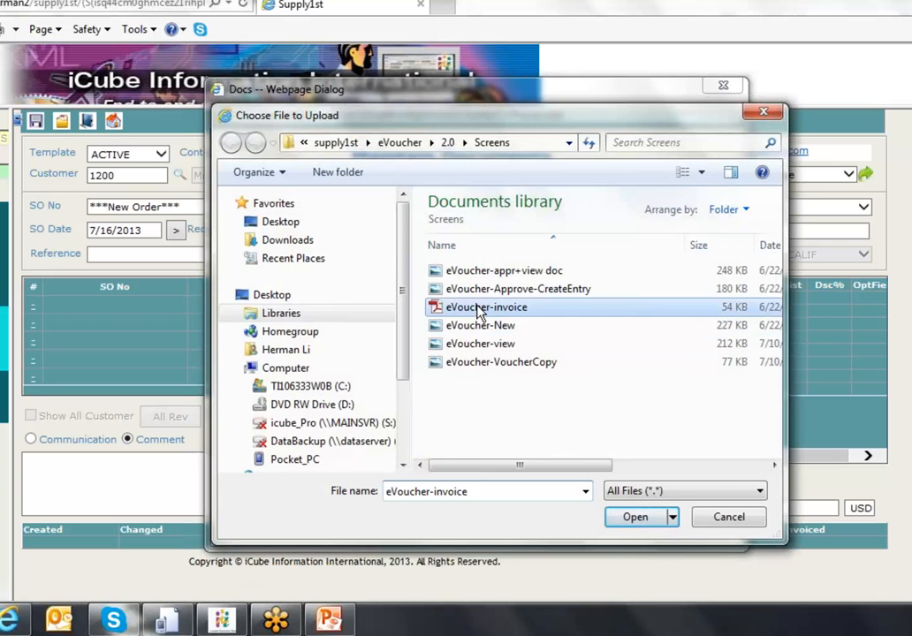
click(634, 522)
text(cys)
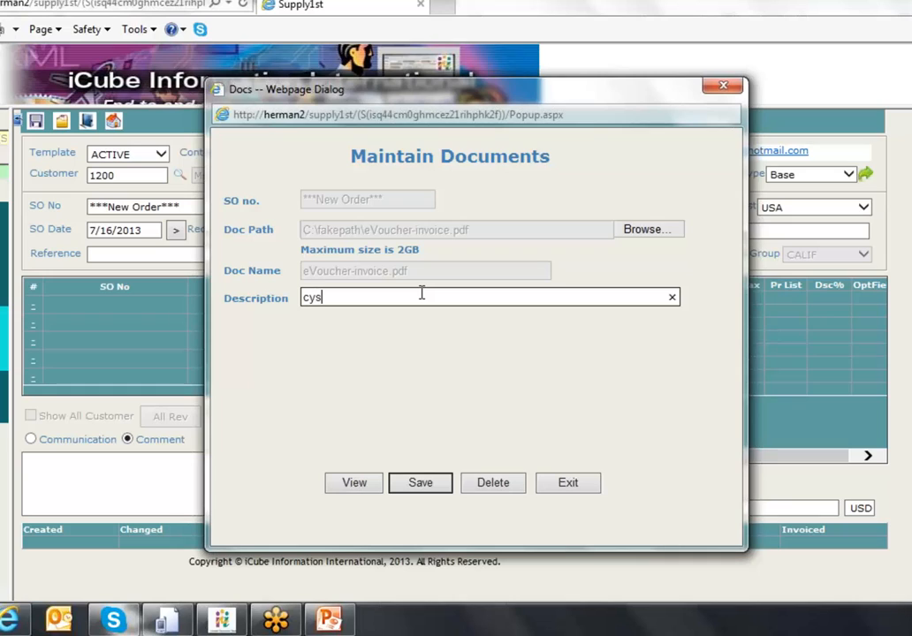
key(BackSpace)
key(BackSpace)
text(ustoemer PO)
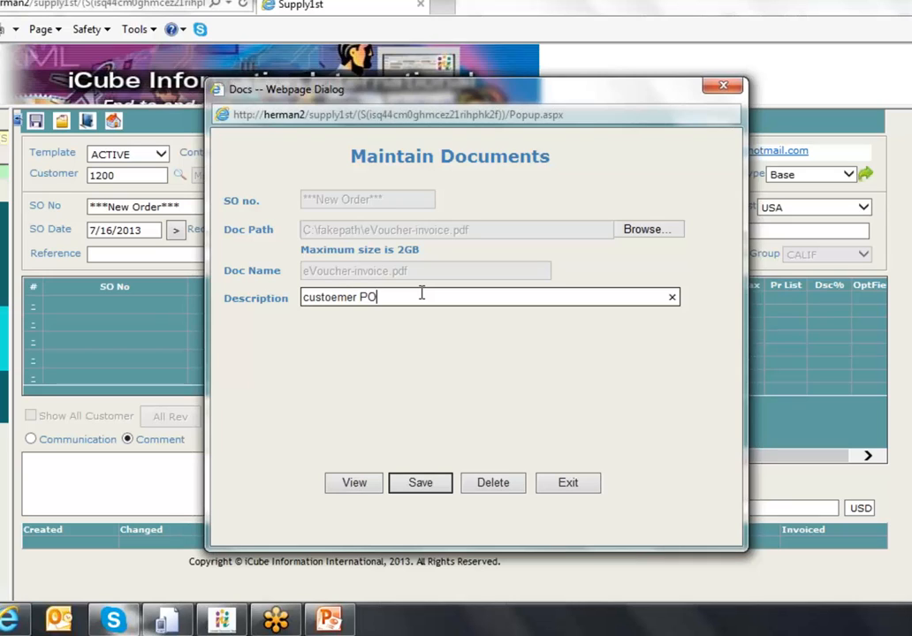
click(444, 485)
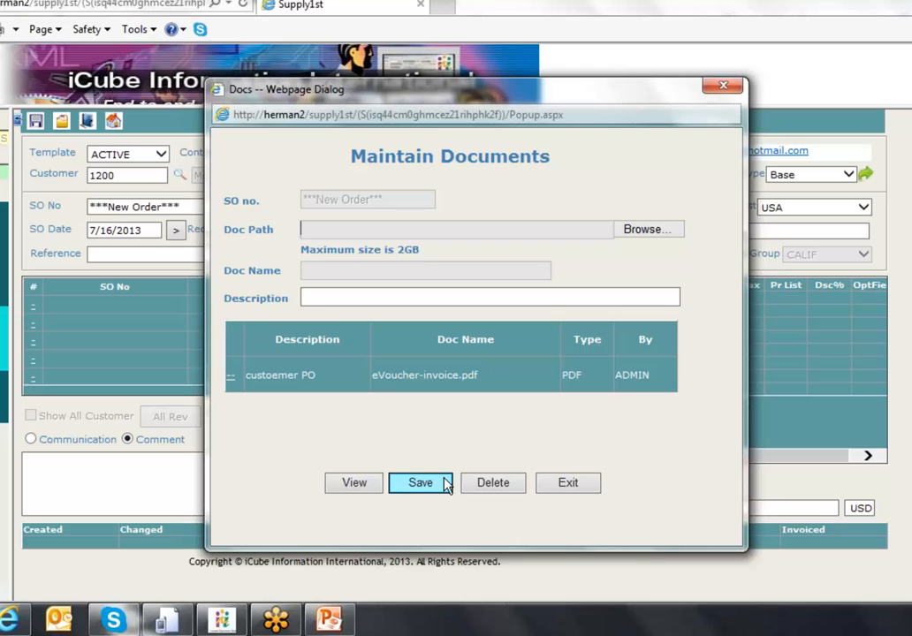
- Preview the attached custoemer PO invoice PDF, then close it
click(233, 380)
click(351, 491)
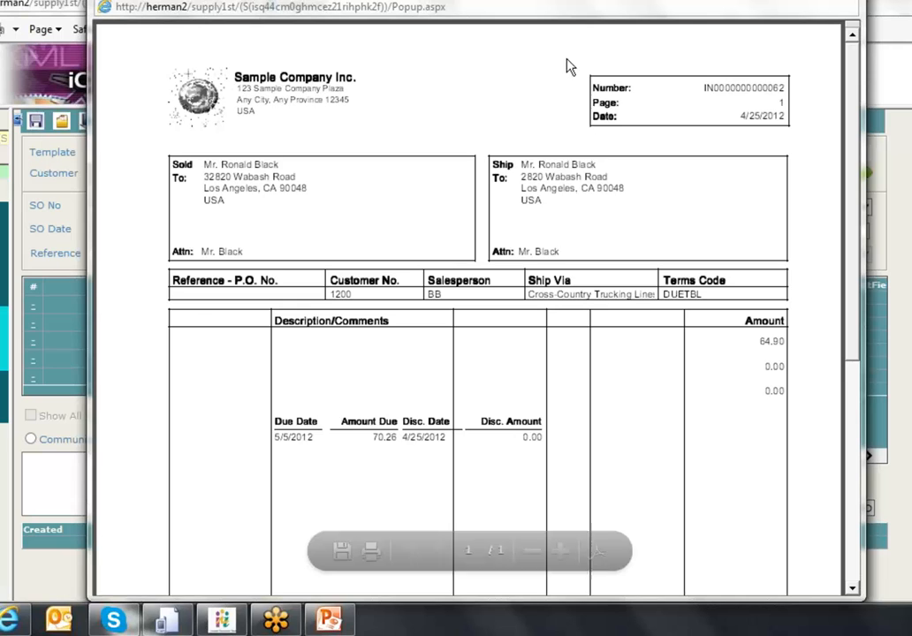
click(842, 1)
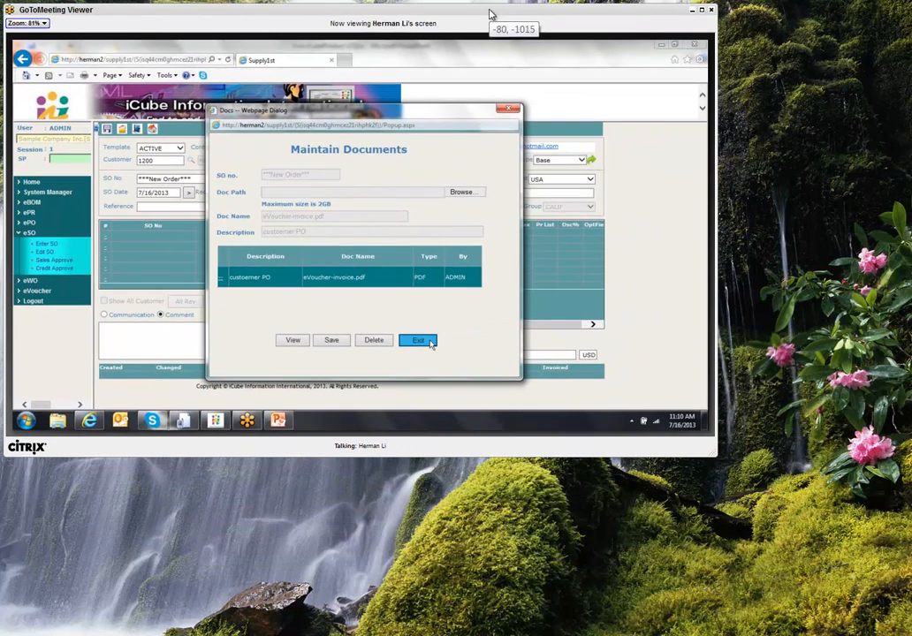
- Add a line for 20 Bulletin Board items (A1-450/0) at 17.70, totalling 383.21 with tax
click(618, 450)
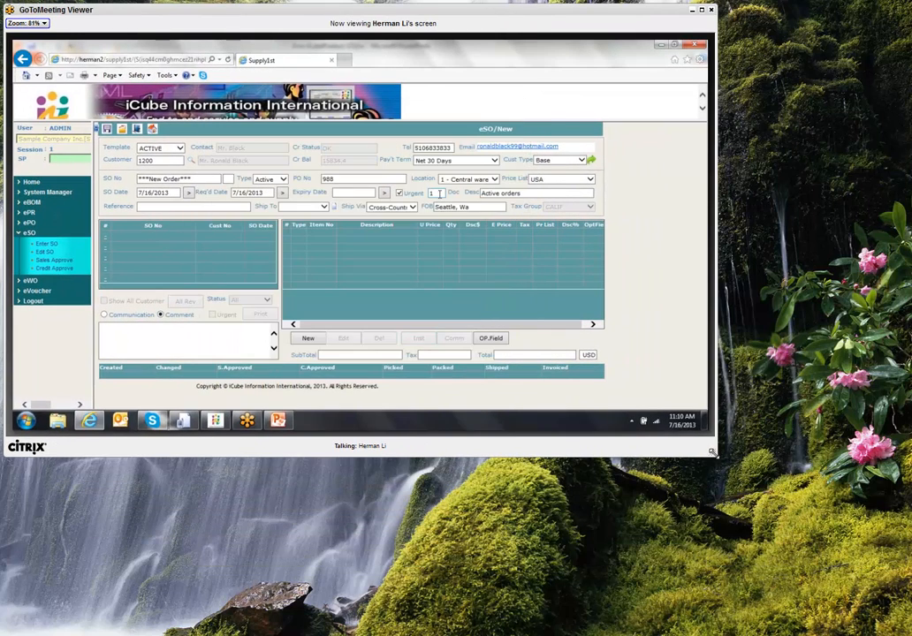
drag(712, 453, 908, 619)
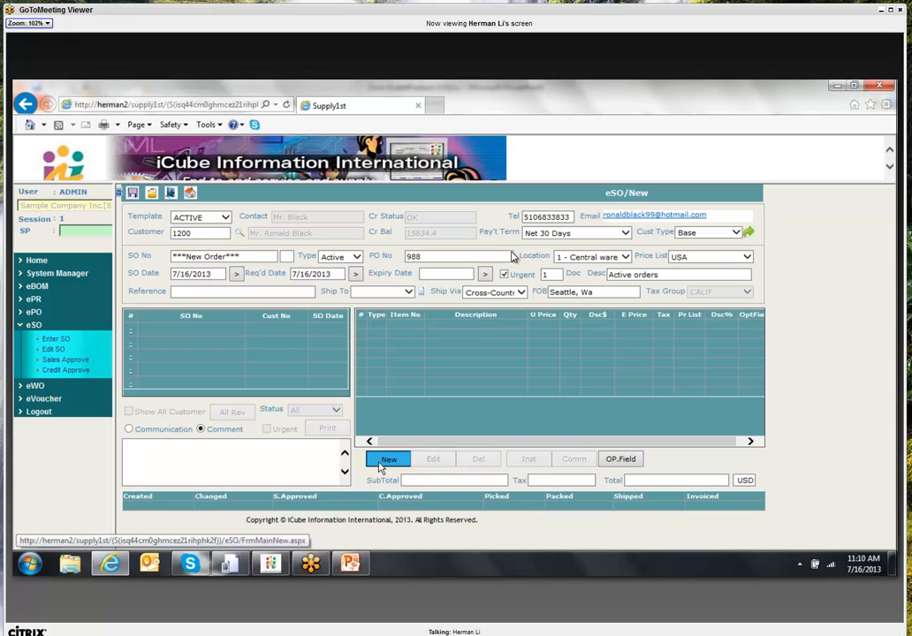
click(380, 466)
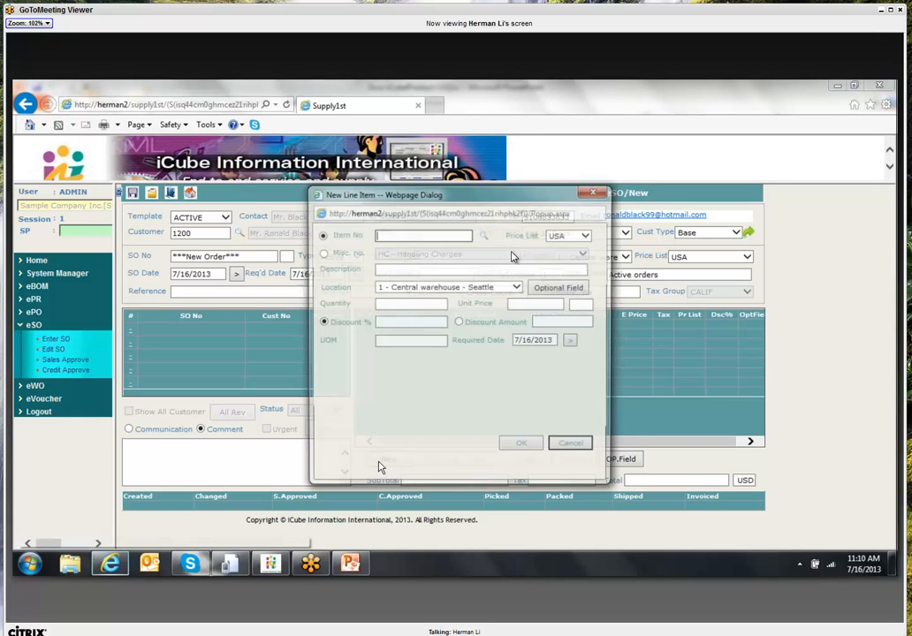
click(483, 236)
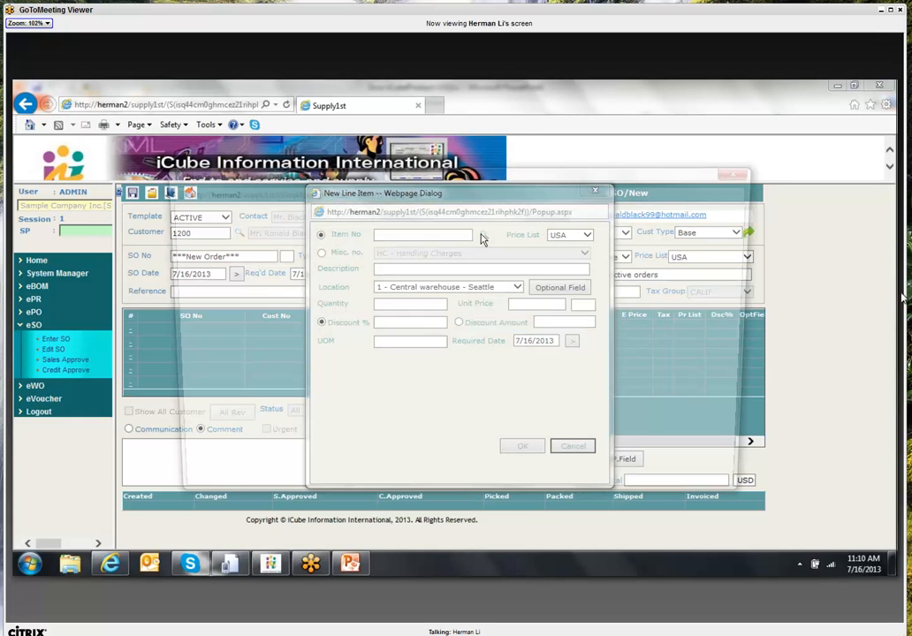
click(185, 310)
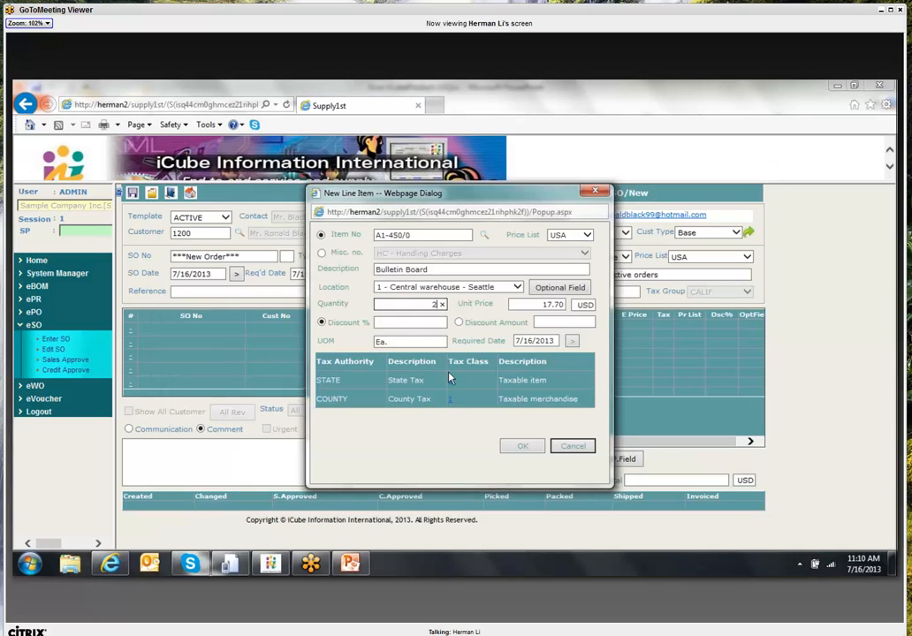
text(20)
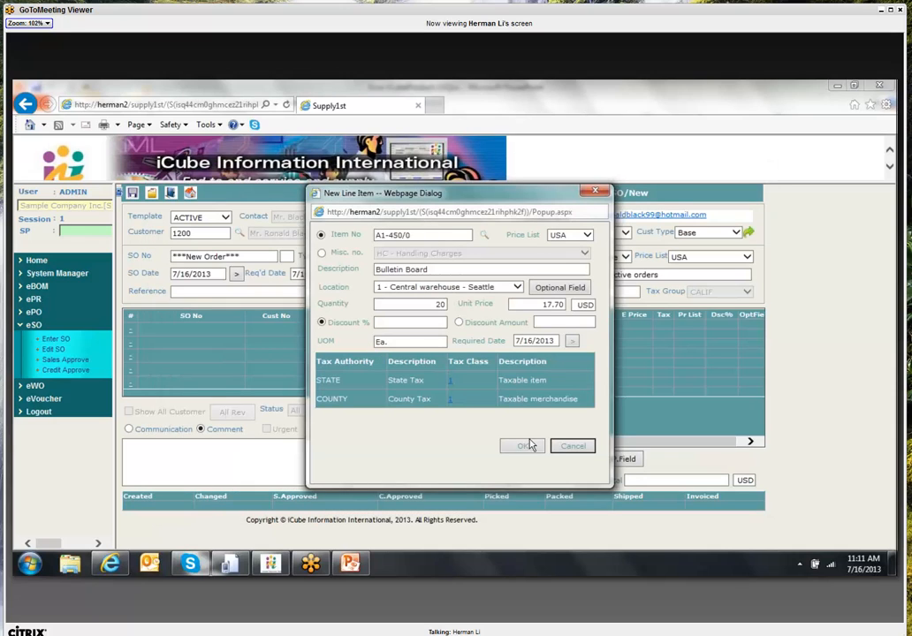
click(524, 446)
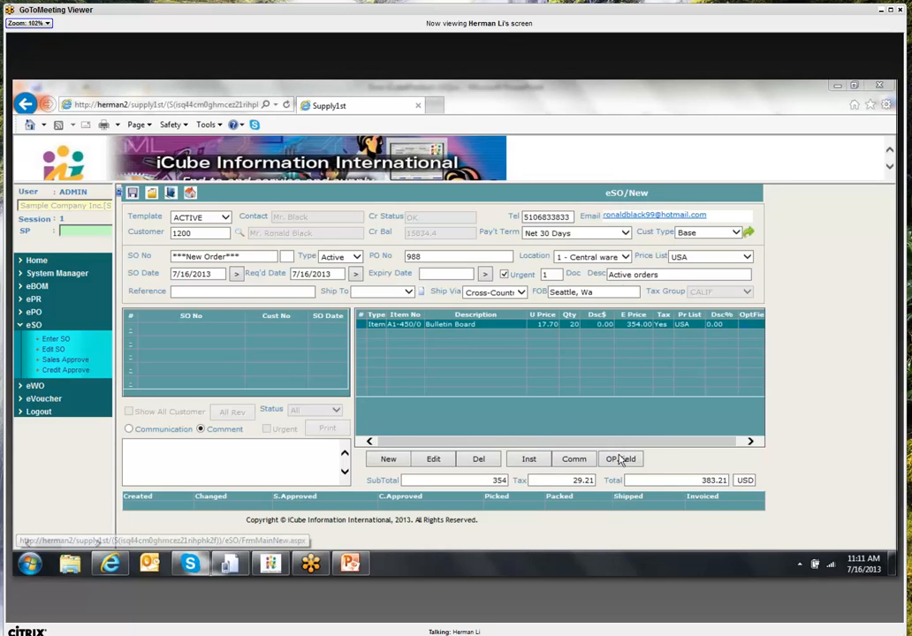
click(621, 459)
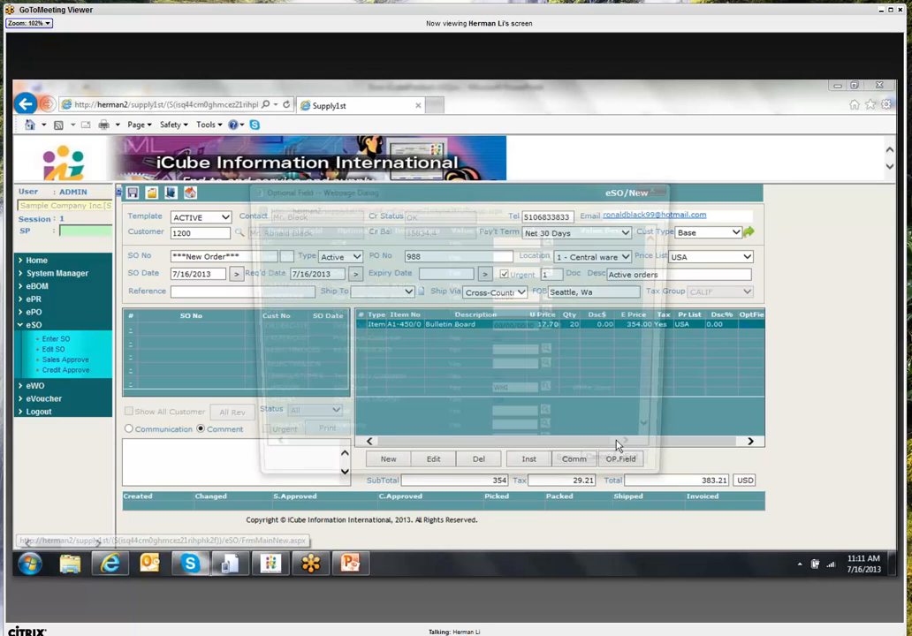
- Enter the order comment 'print in docs'
click(648, 473)
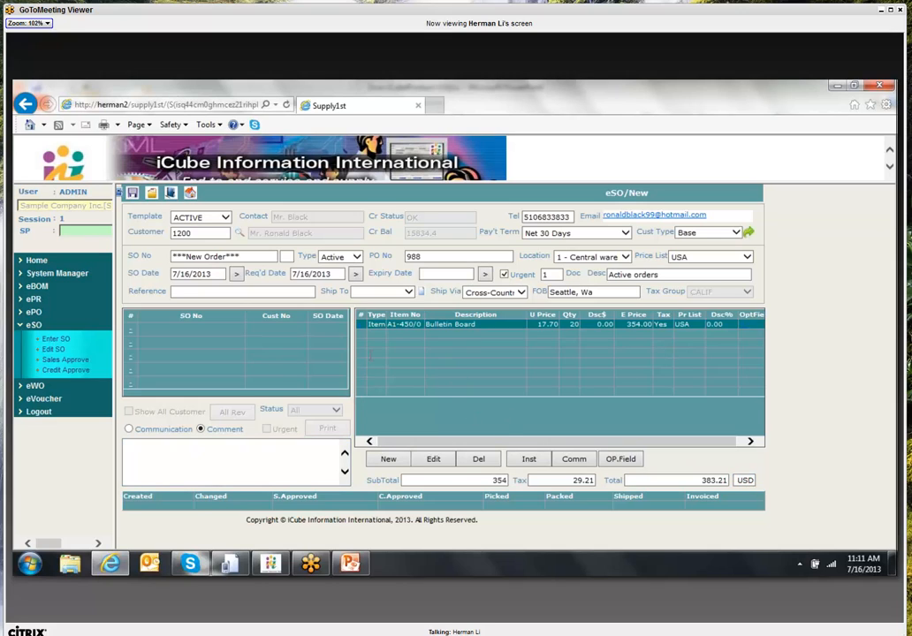
click(156, 437)
click(209, 432)
click(203, 457)
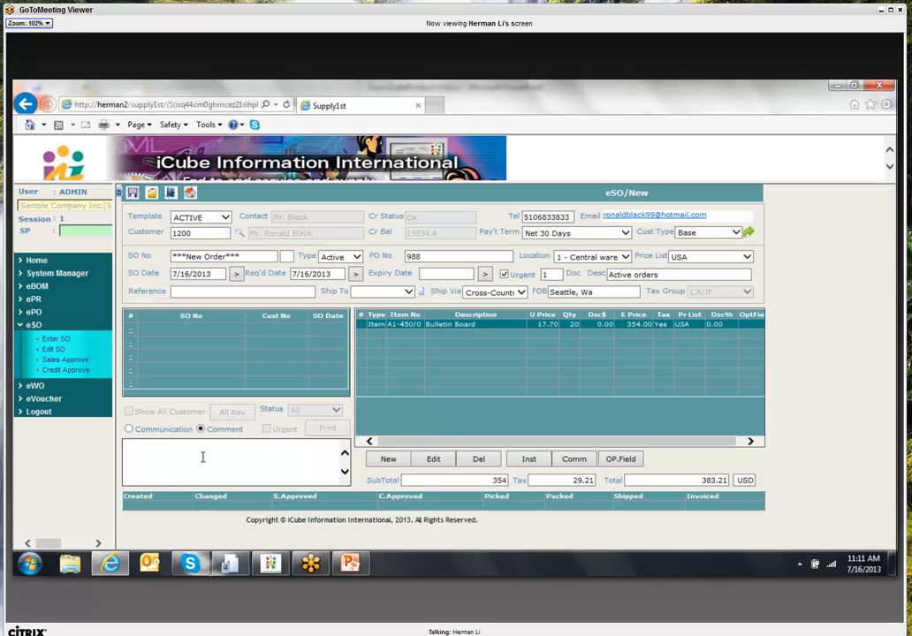
text(print in docs)
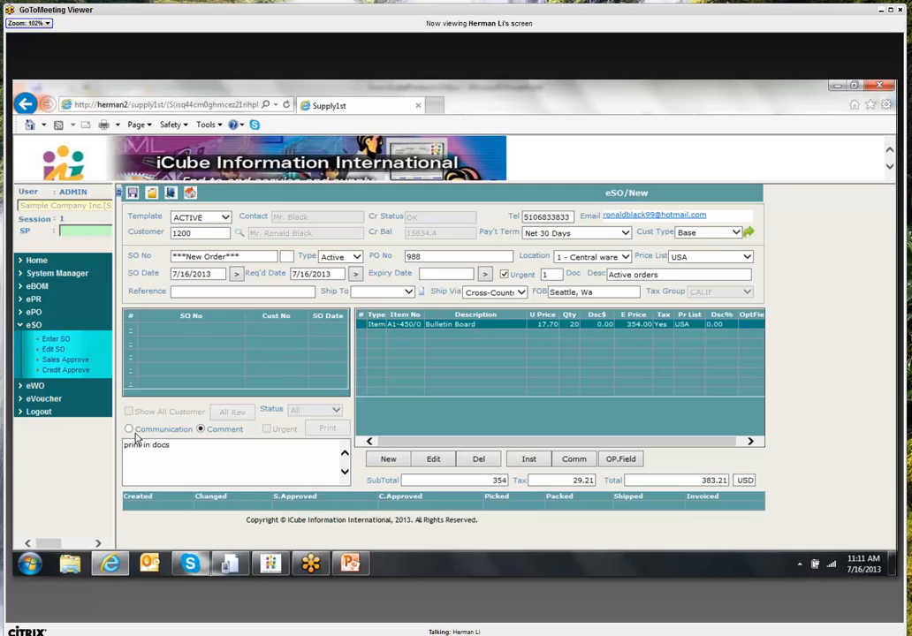
- Add the communication note 'shared by authorized users'
click(129, 428)
click(169, 444)
text(sha)
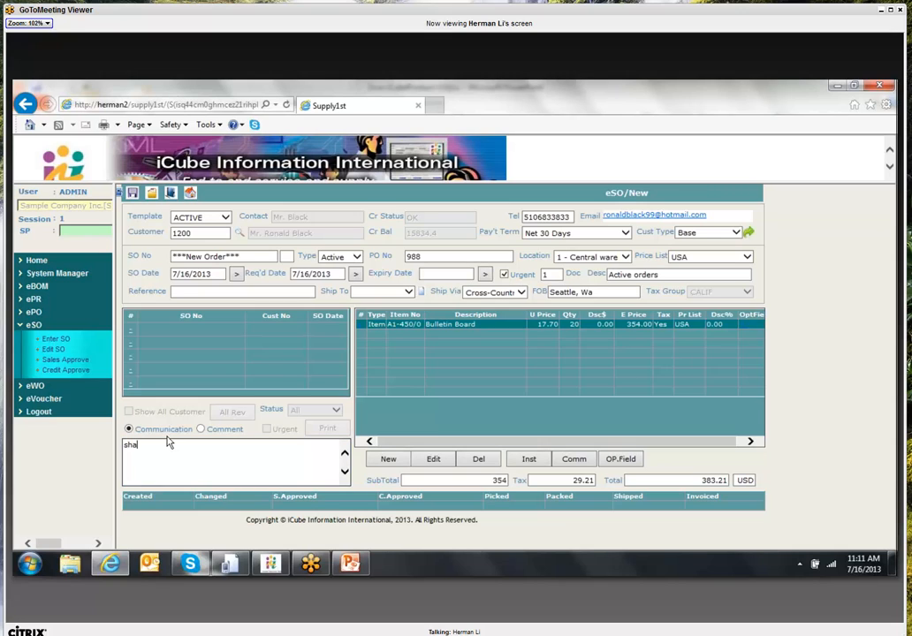
text(red by authorized users)
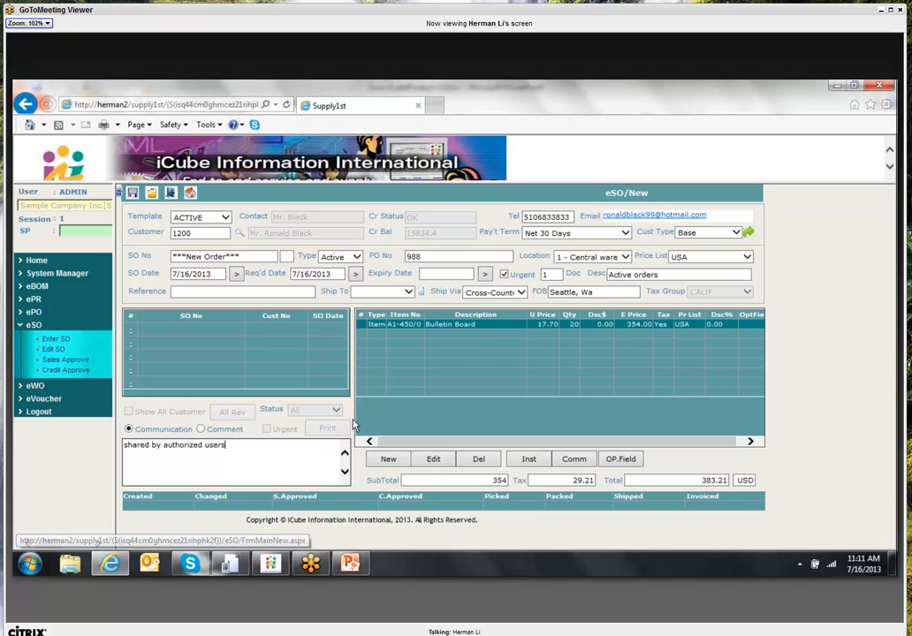
- Save the new order, print its confirmation, close the preview, and go to Sales Approve
click(133, 194)
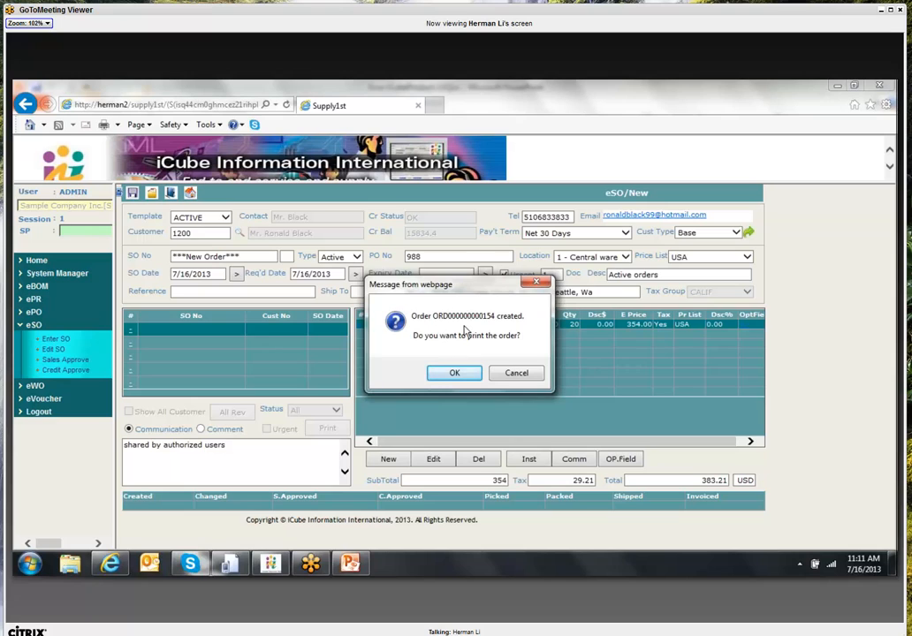
click(469, 373)
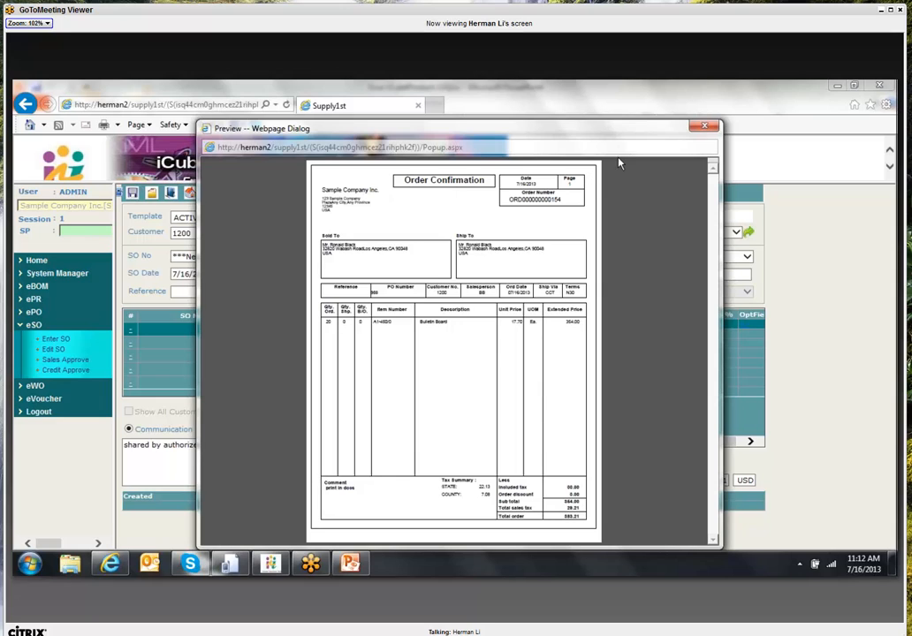
click(701, 129)
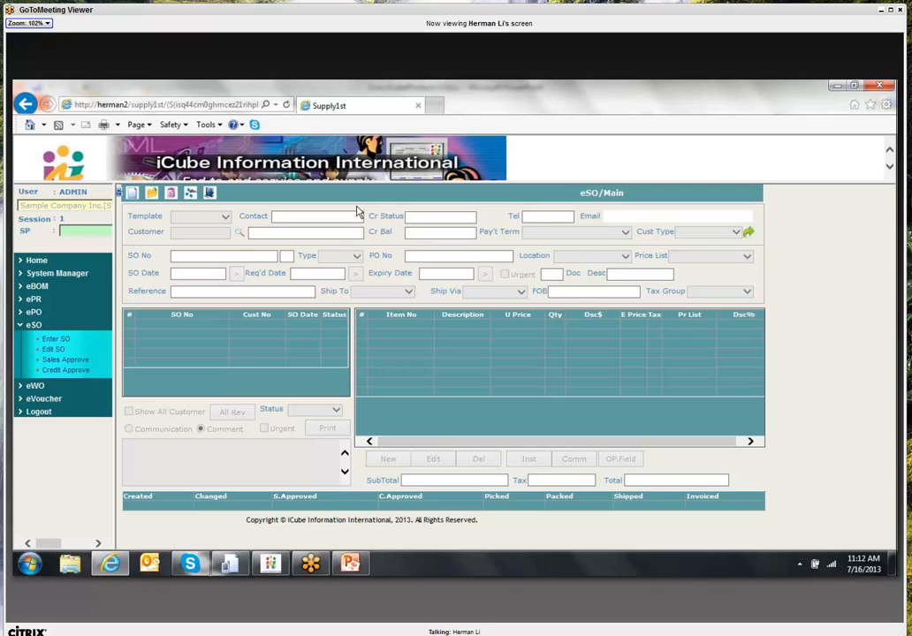
click(88, 359)
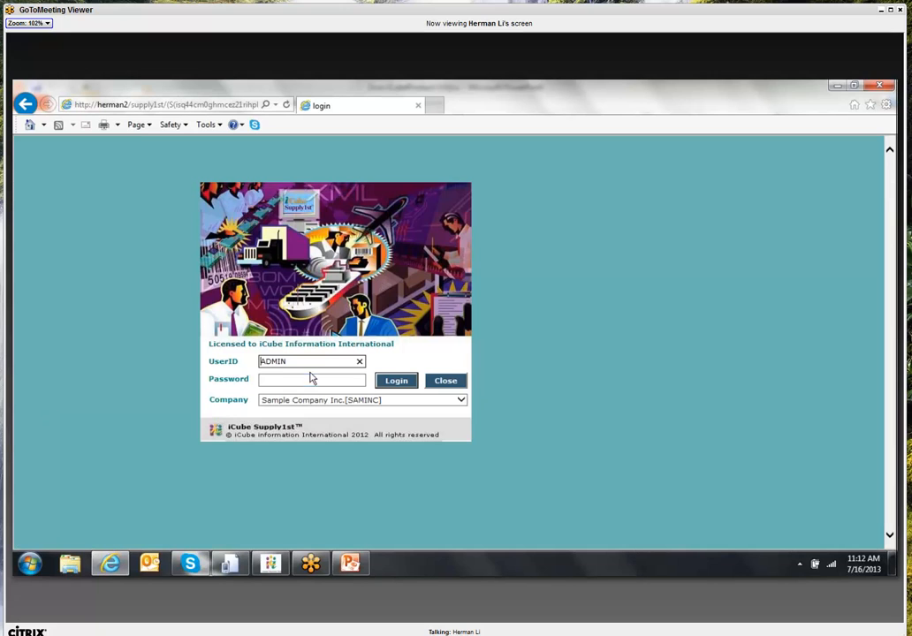
- Log back in with the manager's user ID and expand the eSO menu
double_click(318, 360)
text(mgr1)
click(404, 384)
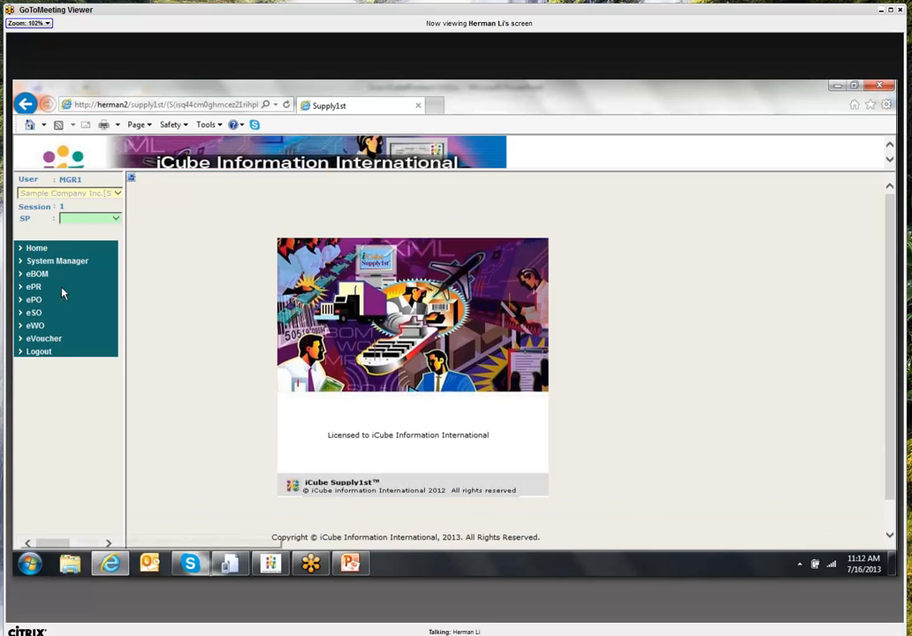
click(34, 313)
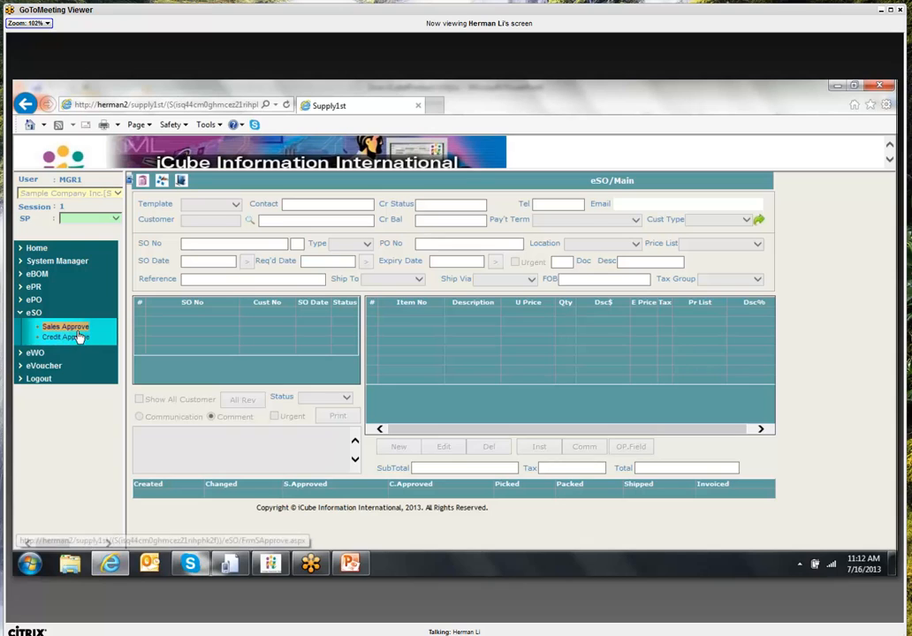
- Open eSO > Sales Approve to list the four pending orders, including the Bulletin Board order
click(78, 332)
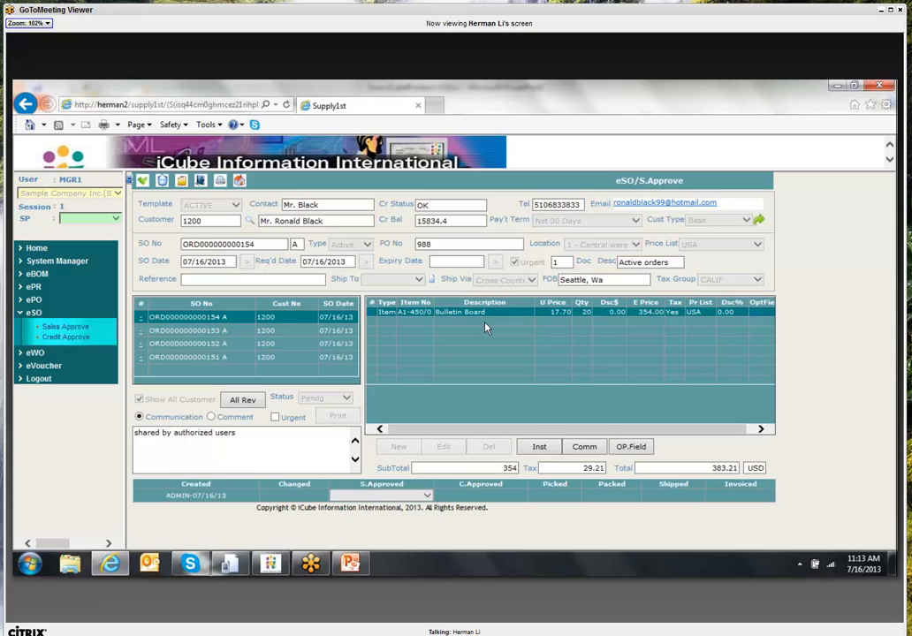
click(163, 180)
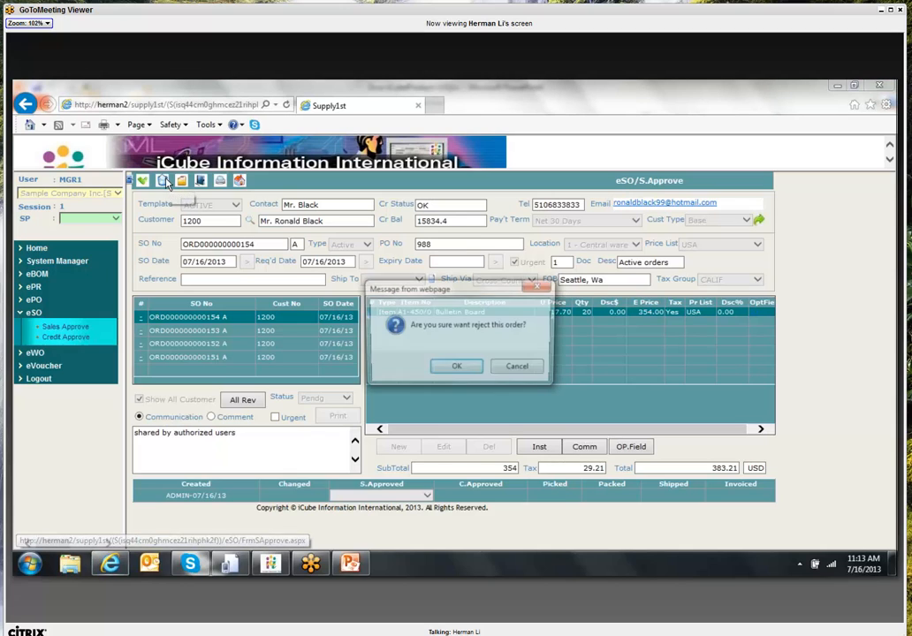
click(456, 370)
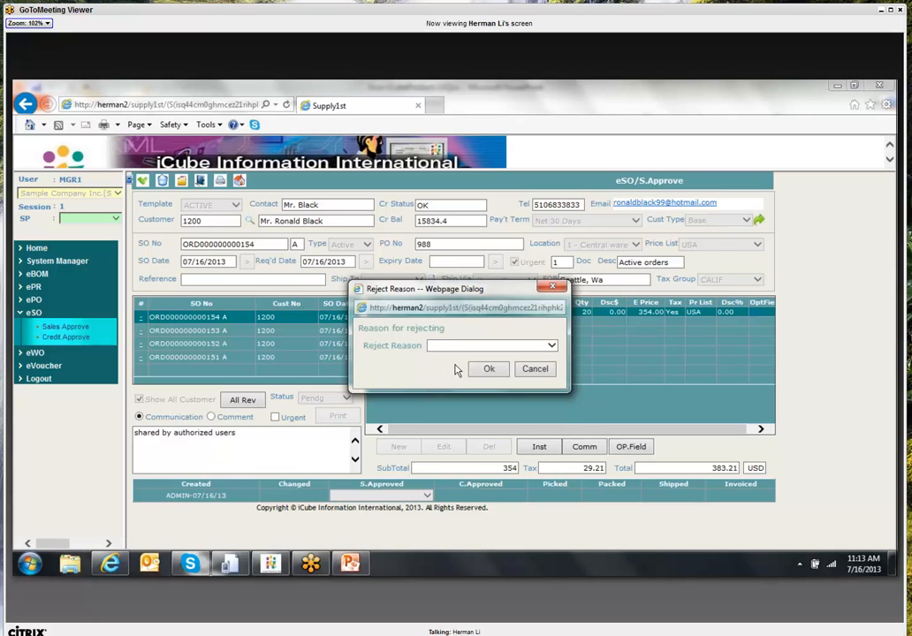
click(480, 370)
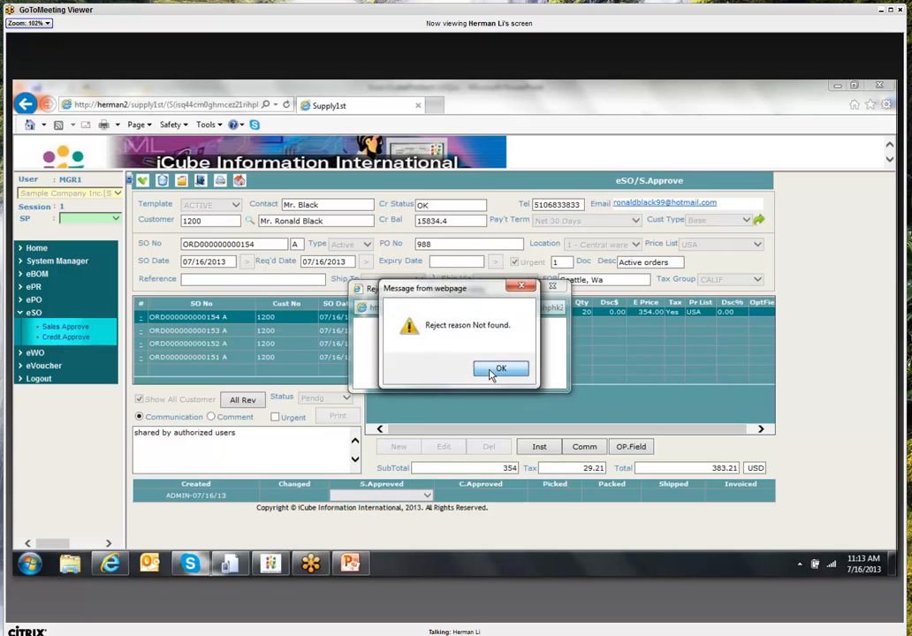
click(498, 370)
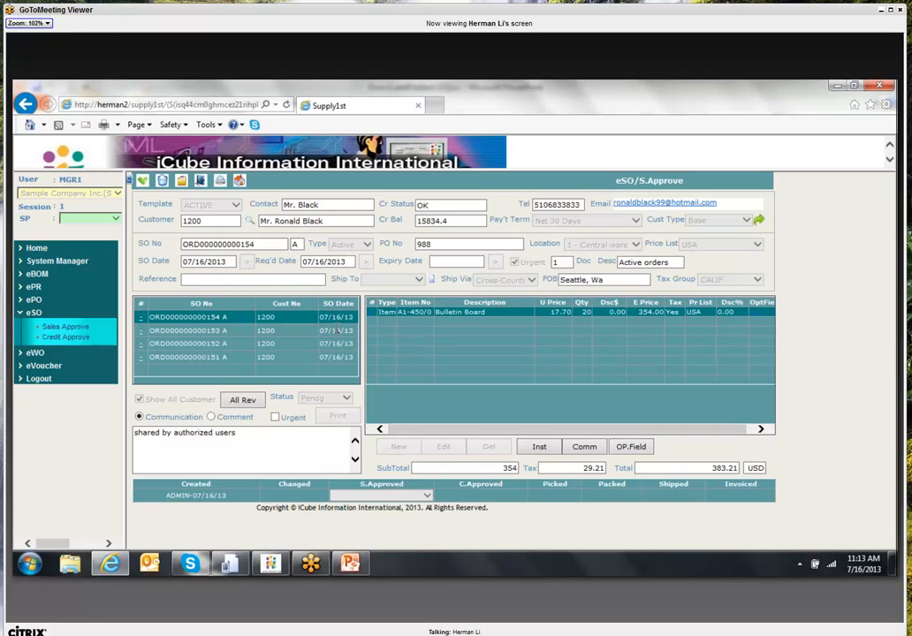
- Approve the Bulletin Board order, print and close its confirmation, then minimize the browser
click(141, 181)
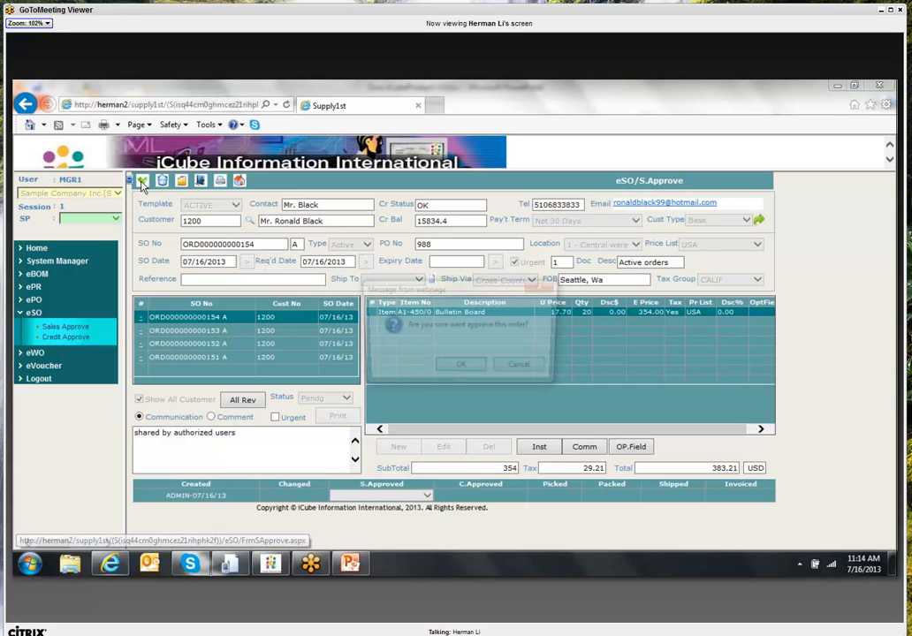
click(461, 365)
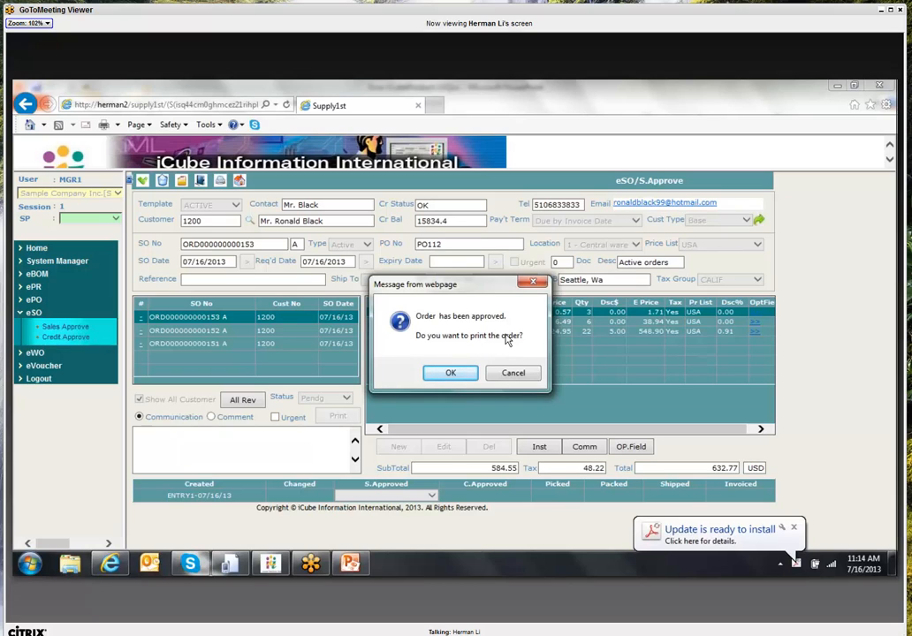
click(449, 375)
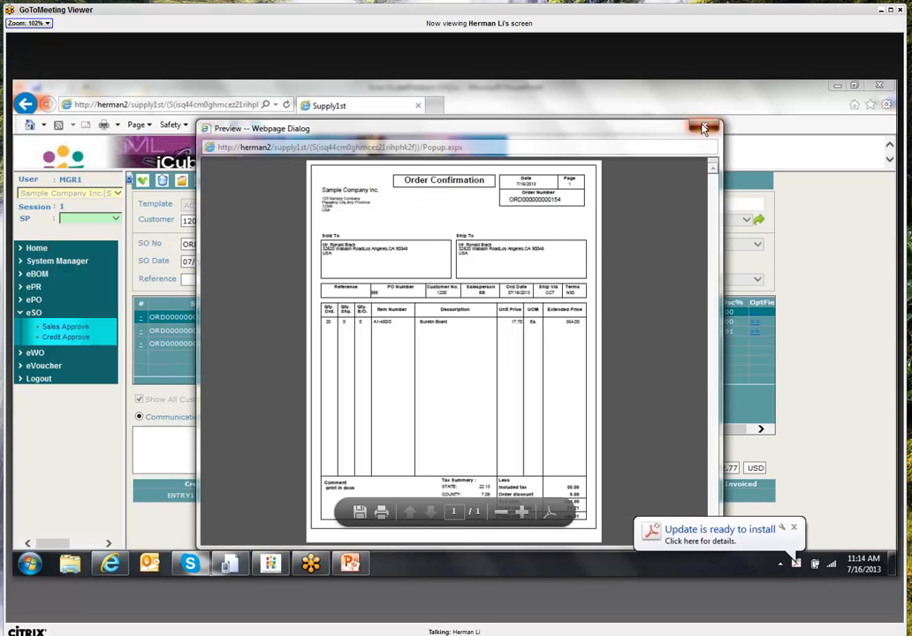
click(704, 129)
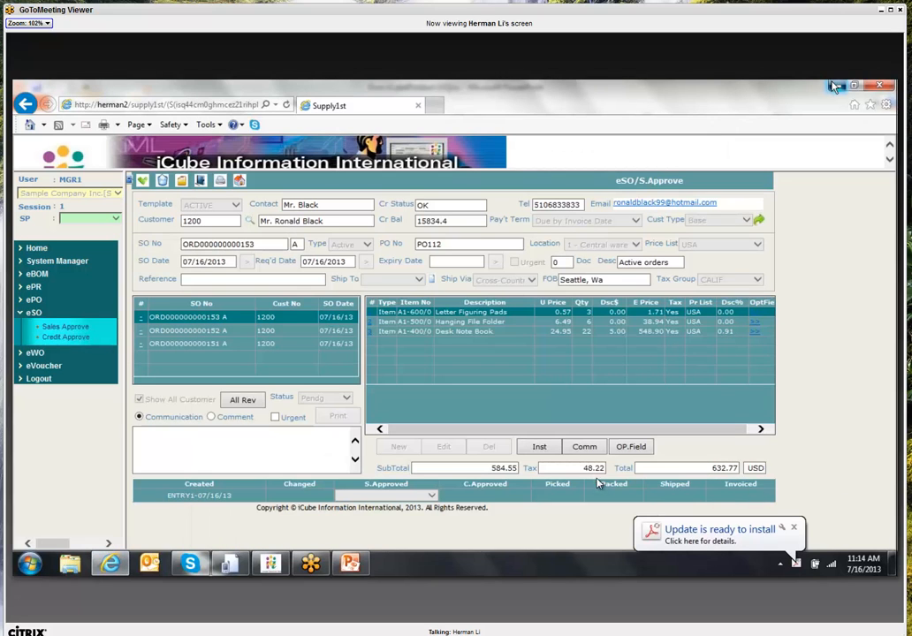
click(835, 86)
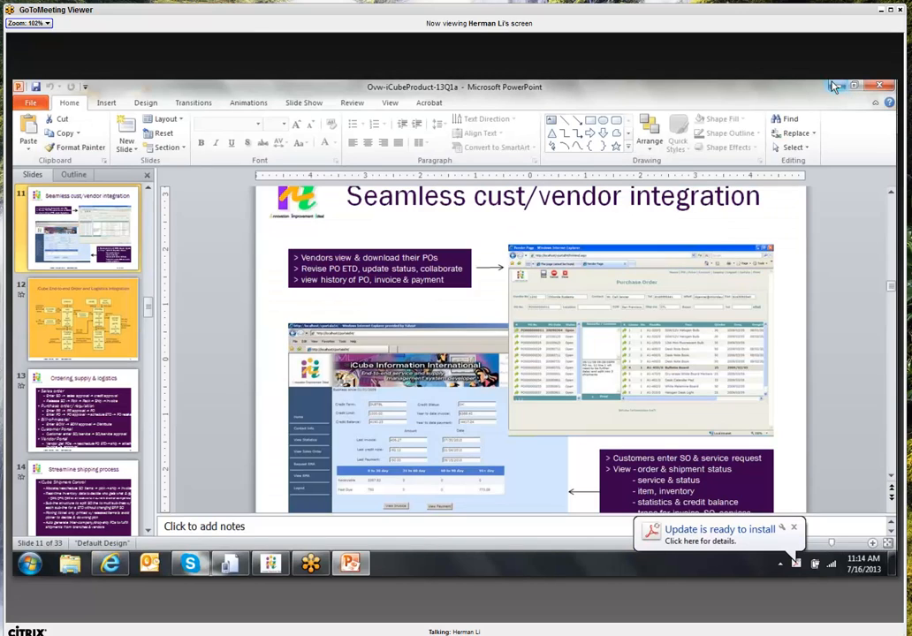
- Launch Sage Accpac ERP and sign in with the administrator user ID and password
click(835, 85)
double_click(133, 309)
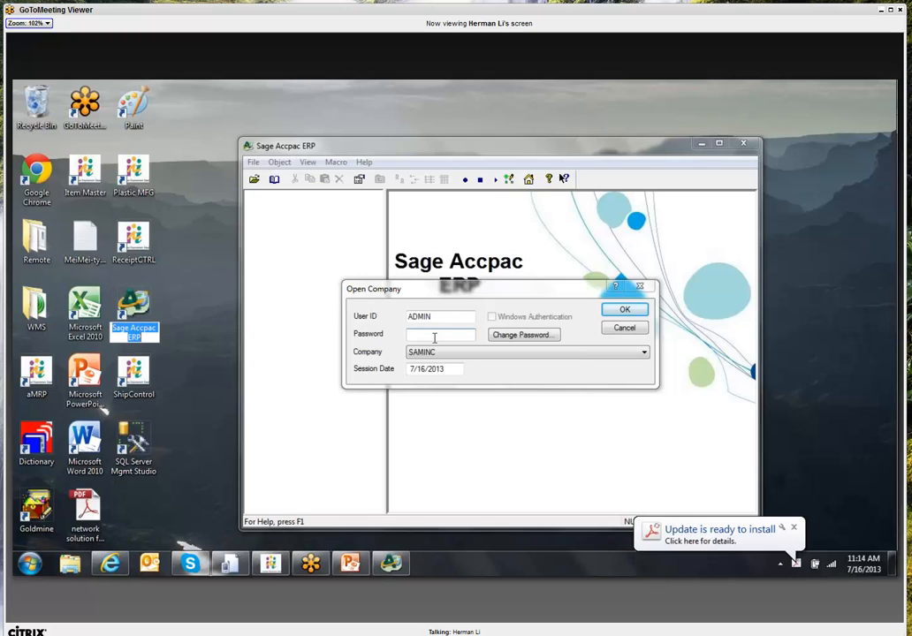
text(adm)
click(434, 335)
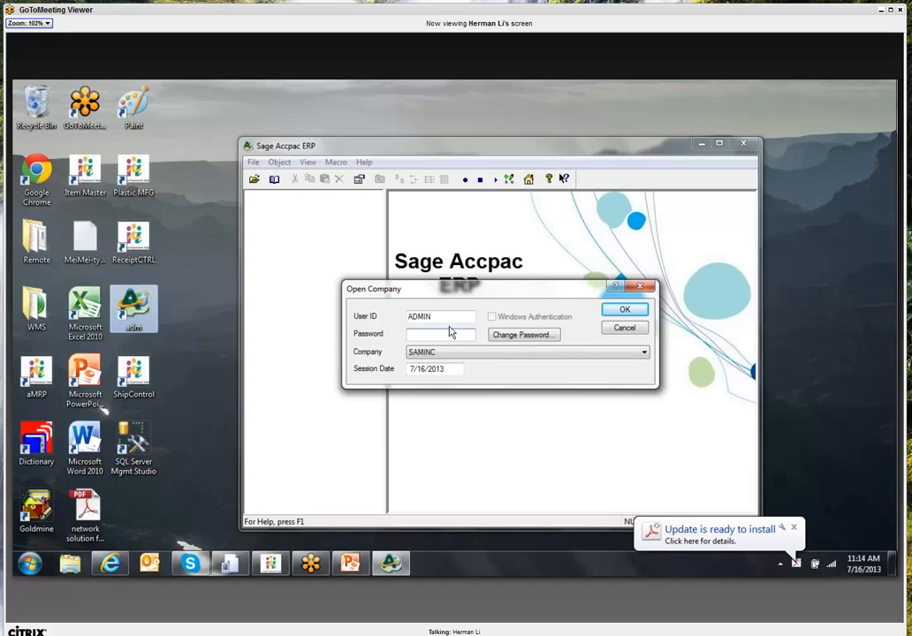
text(ADMIN)
key(Return)
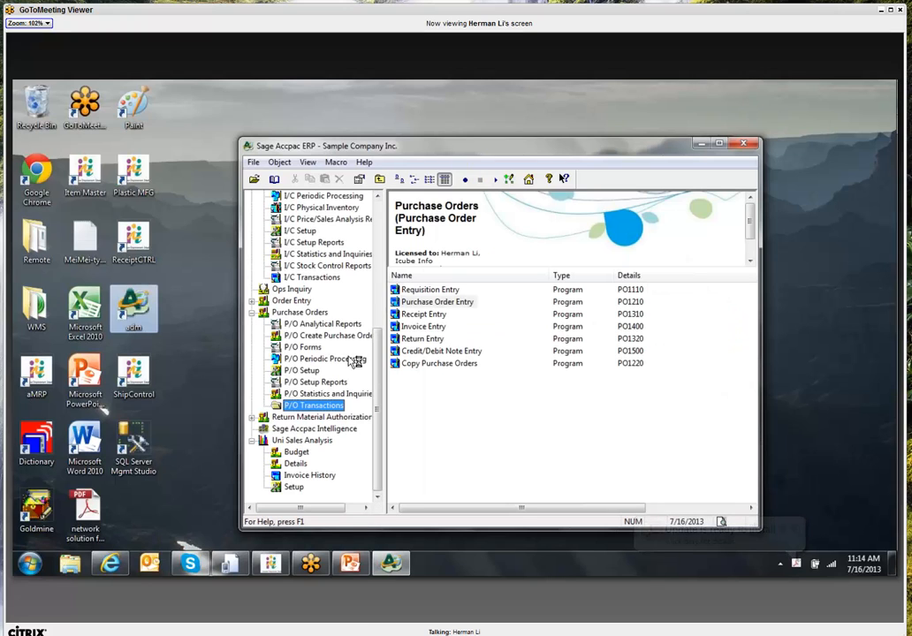
- Open O/E Transactions > Order Entry to get a blank new order
scroll(378, 345, up, 1)
mouse_move(378, 345)
mouse_down()
mouse_move(378, 363)
mouse_move(380, 331)
mouse_up()
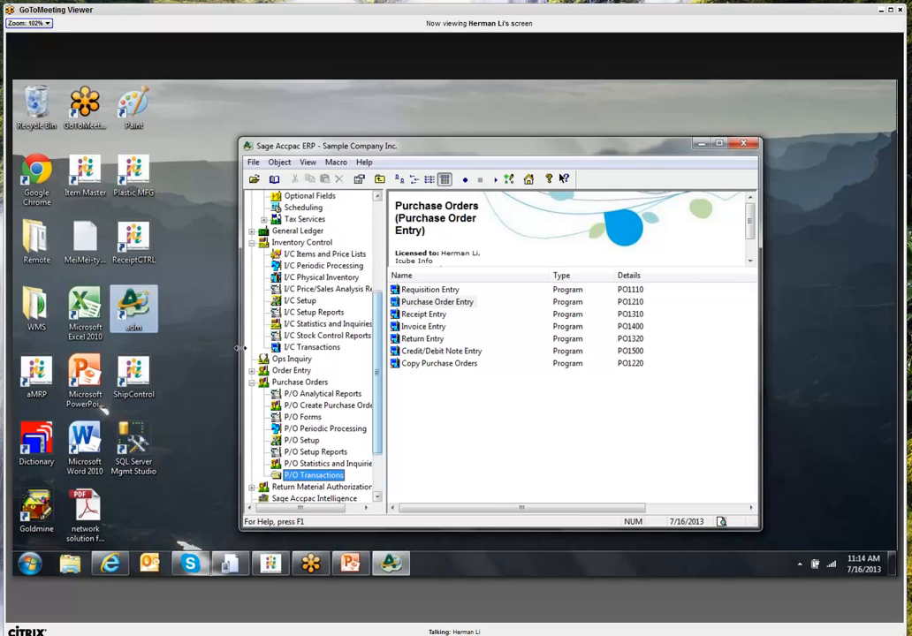
click(252, 370)
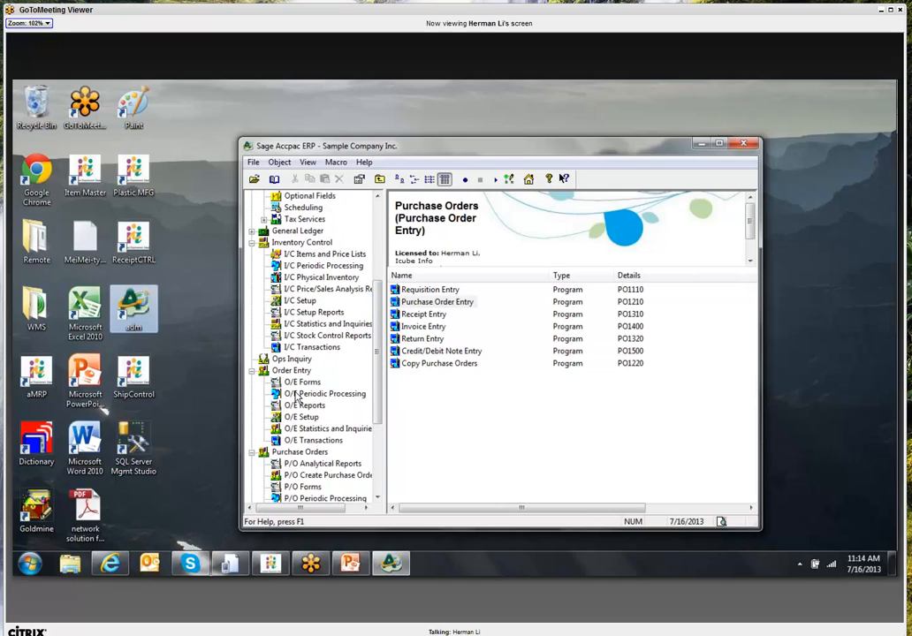
click(314, 440)
click(438, 293)
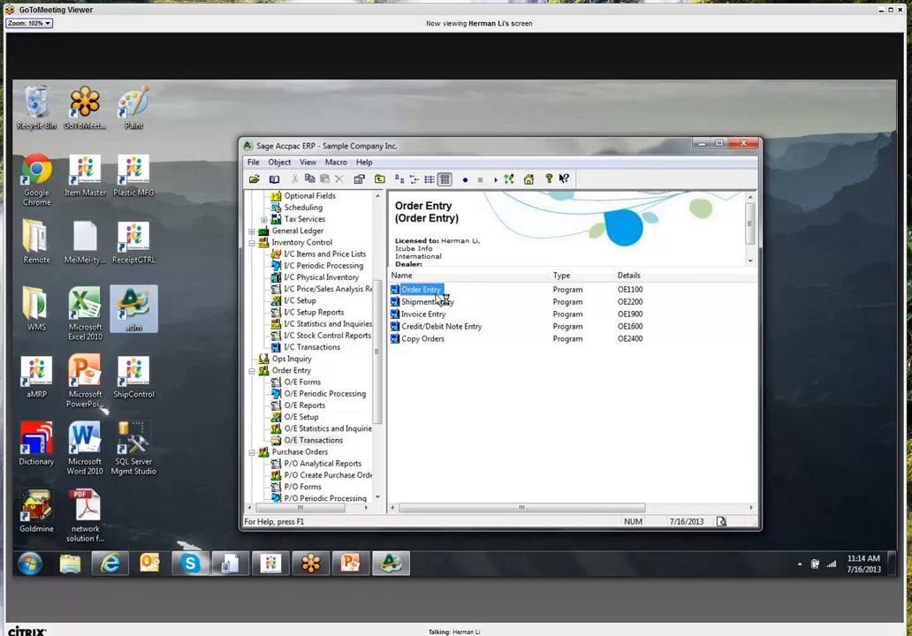
double_click(437, 292)
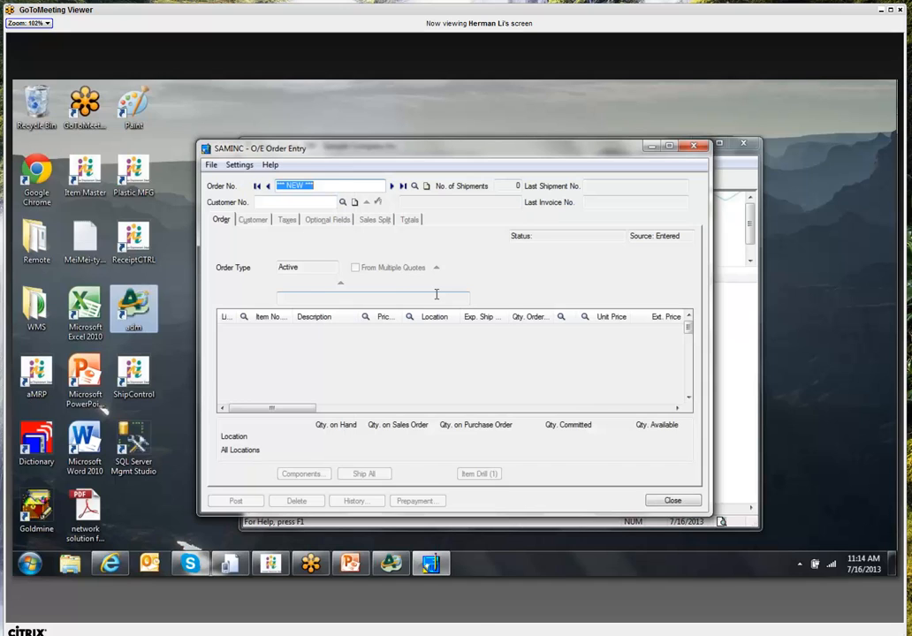
click(402, 187)
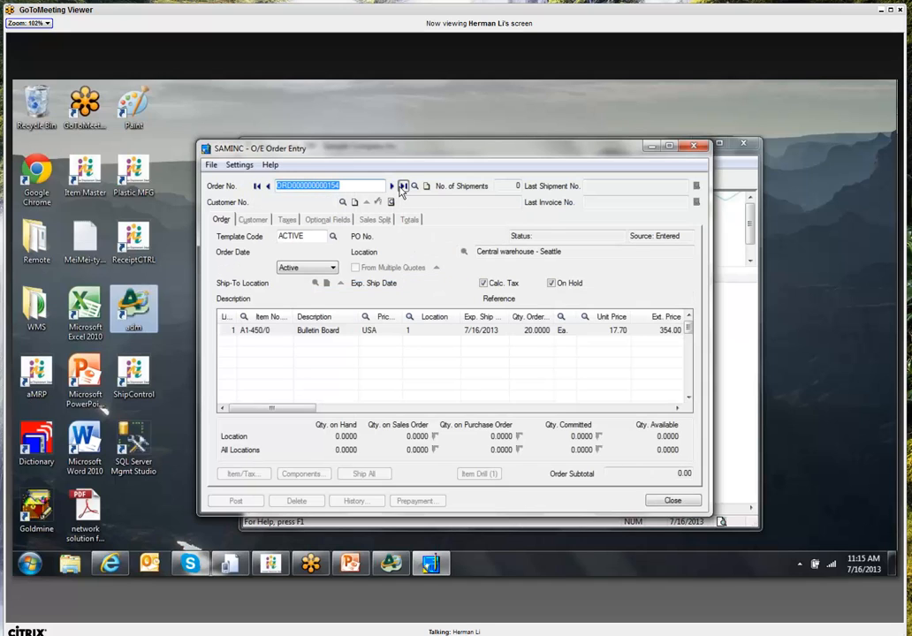
click(356, 332)
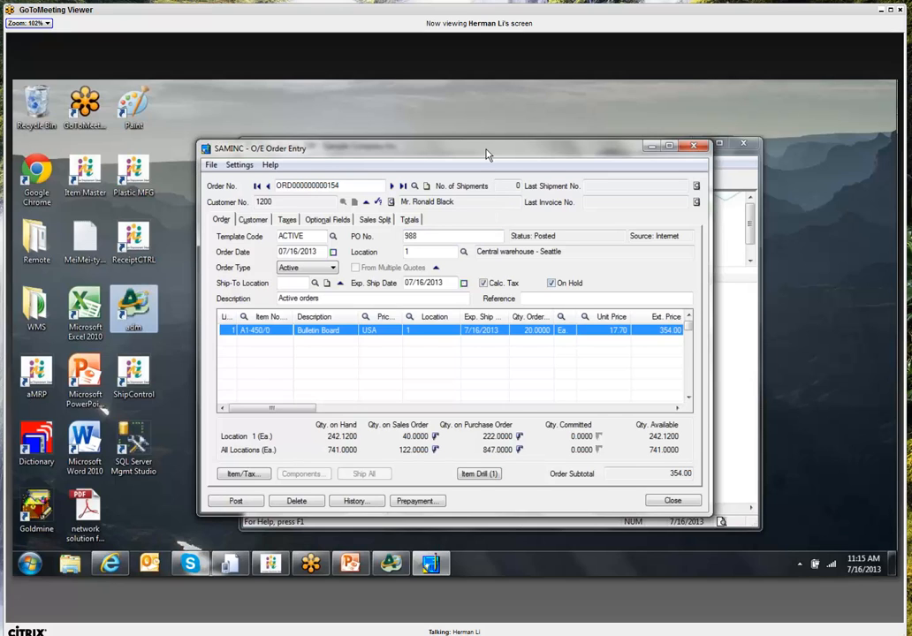
drag(486, 155, 418, 136)
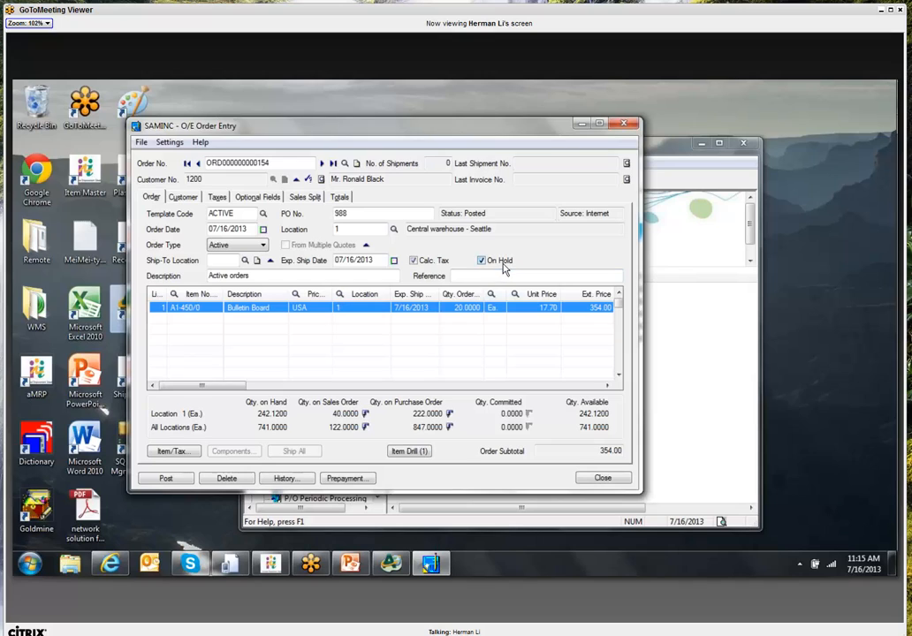
click(581, 125)
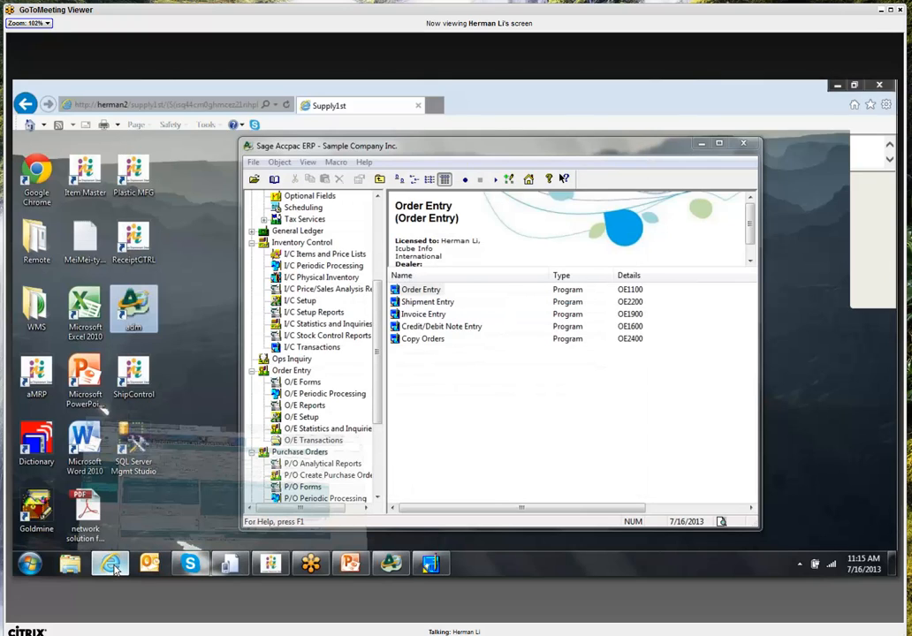
- Log out of Supply1st, sign back in as ADMIN, and expand the eSO menu
click(114, 570)
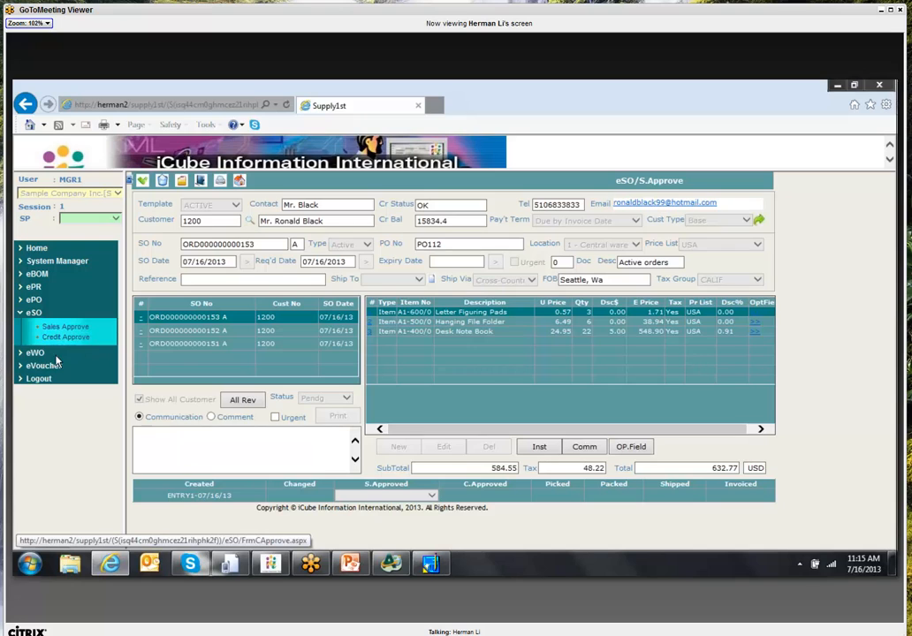
click(41, 379)
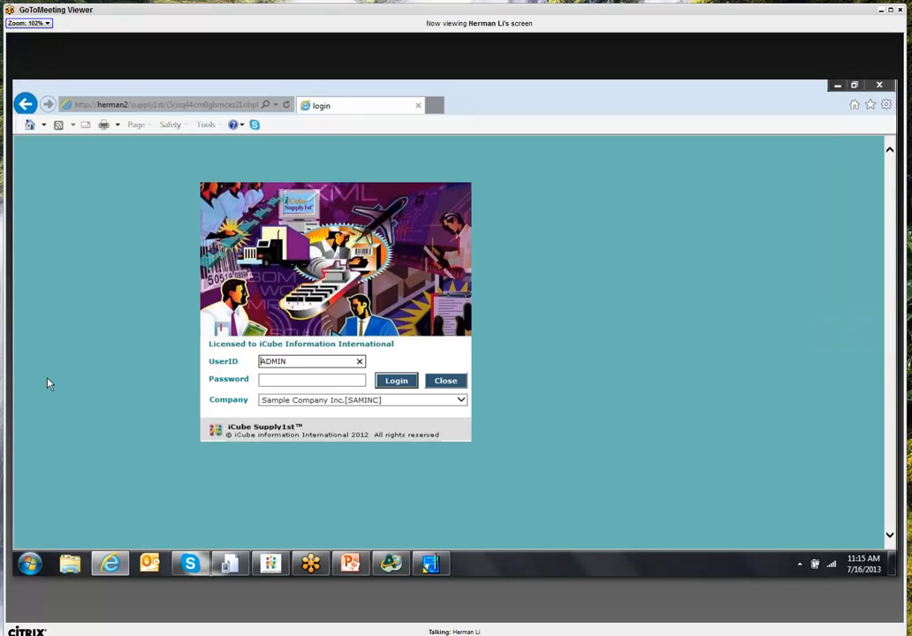
click(397, 382)
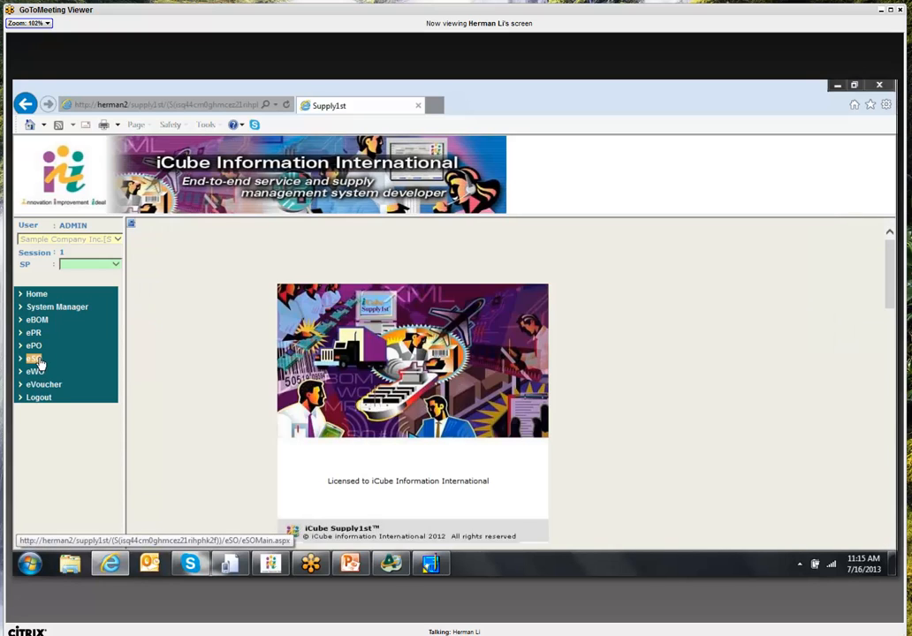
click(36, 359)
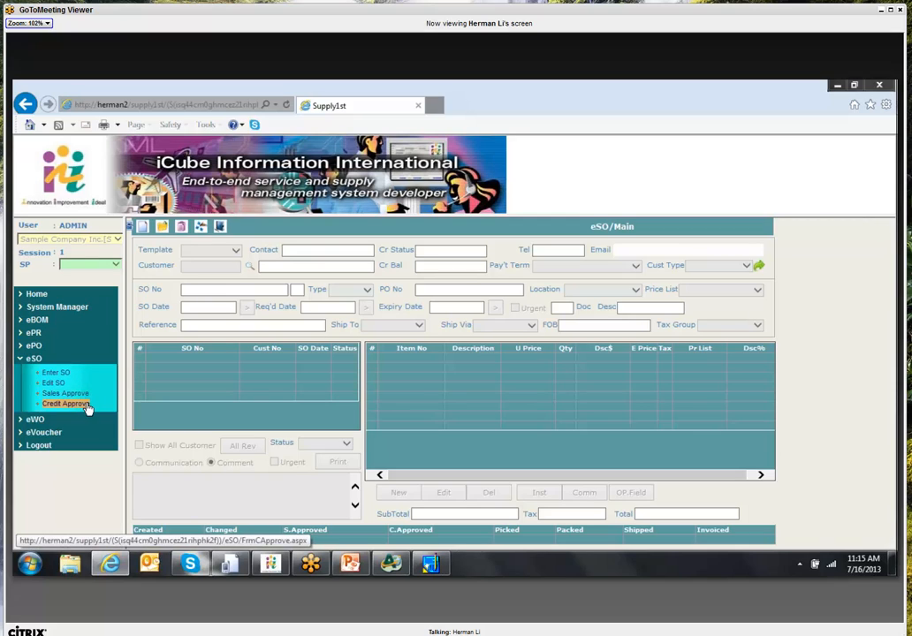
click(88, 409)
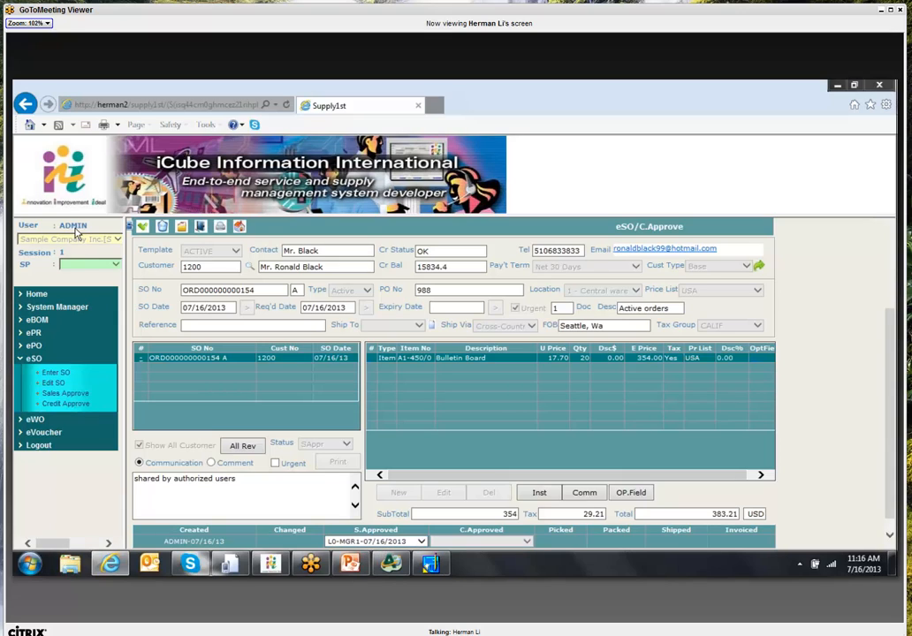
click(143, 229)
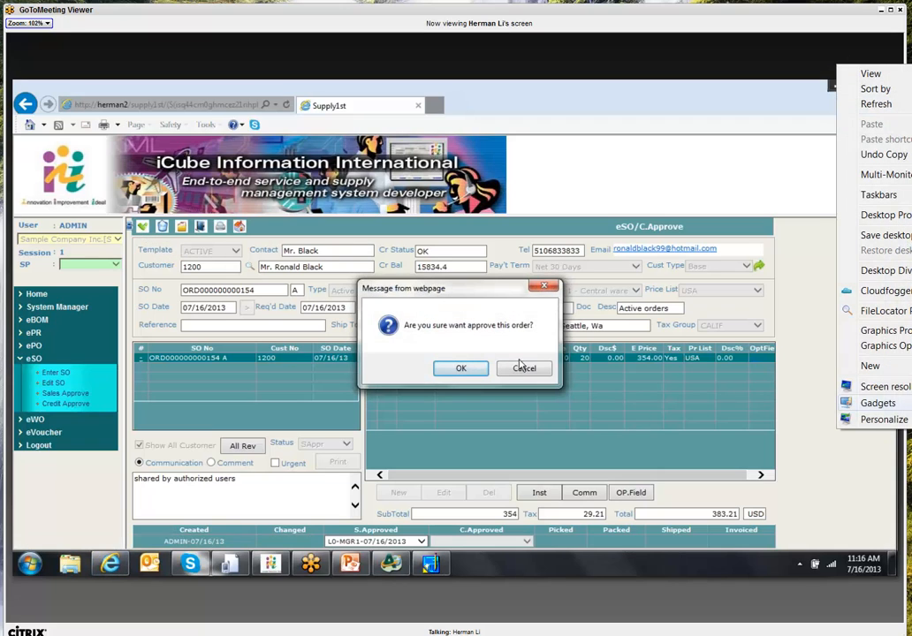
click(461, 369)
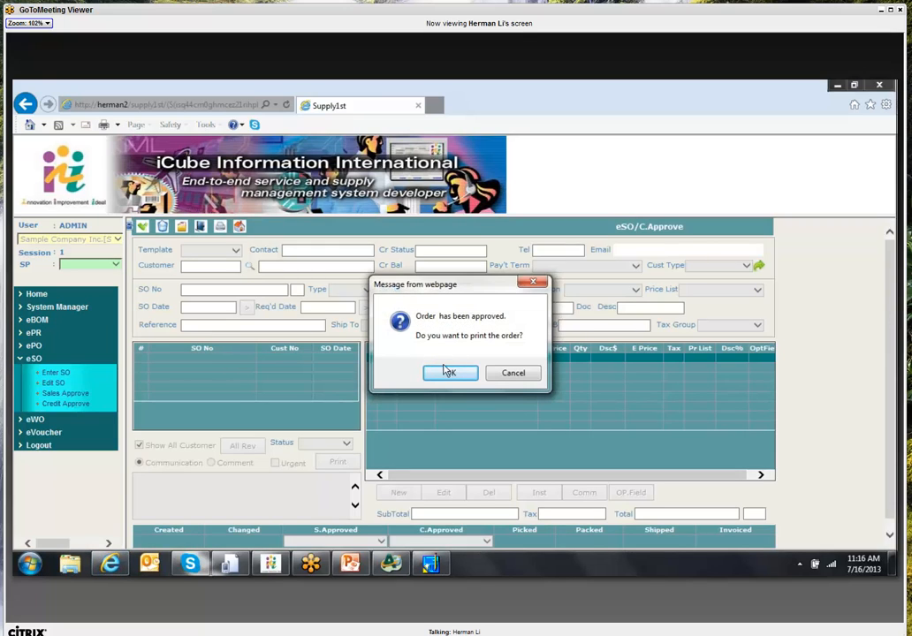
click(449, 373)
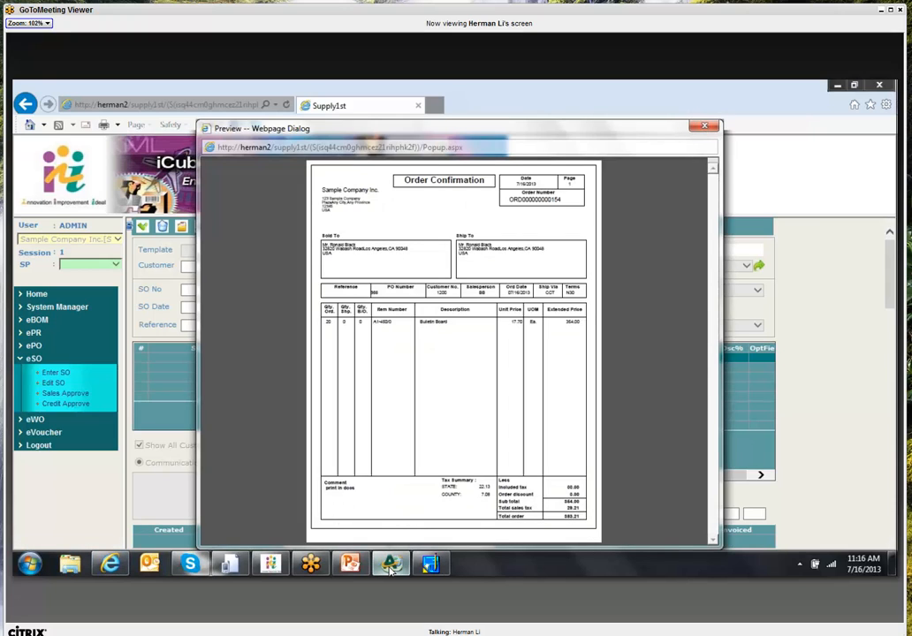
click(390, 566)
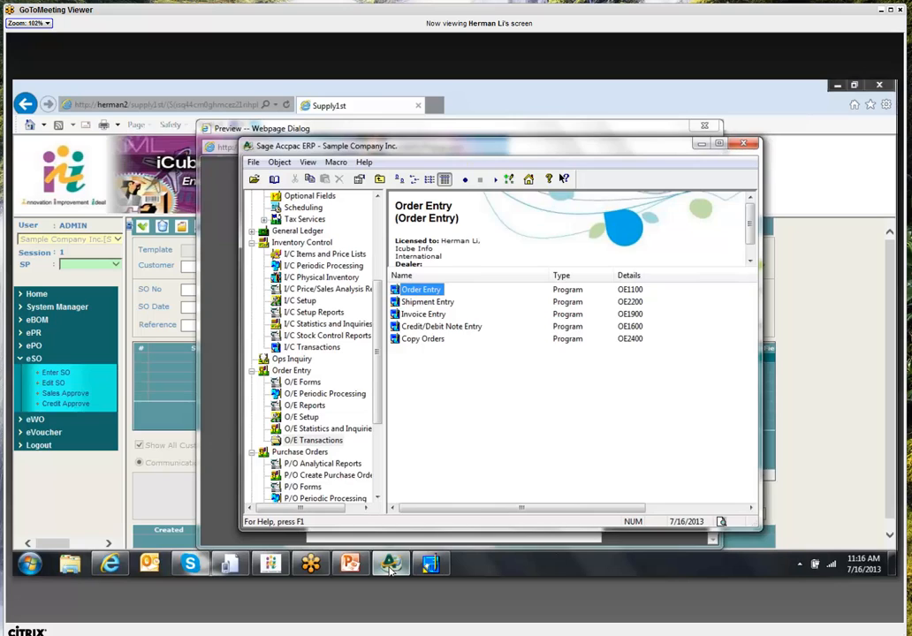
double_click(439, 291)
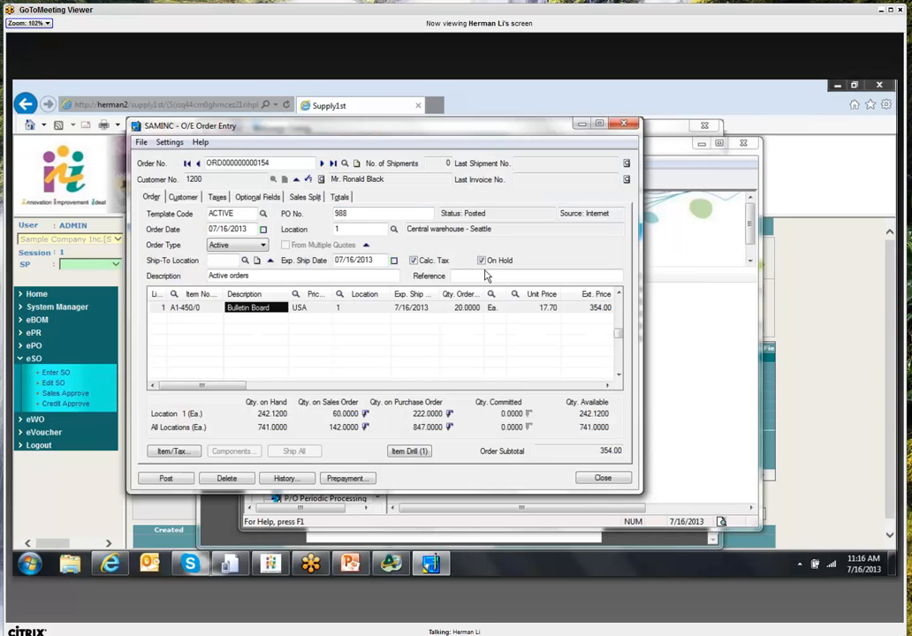
drag(308, 163, 206, 165)
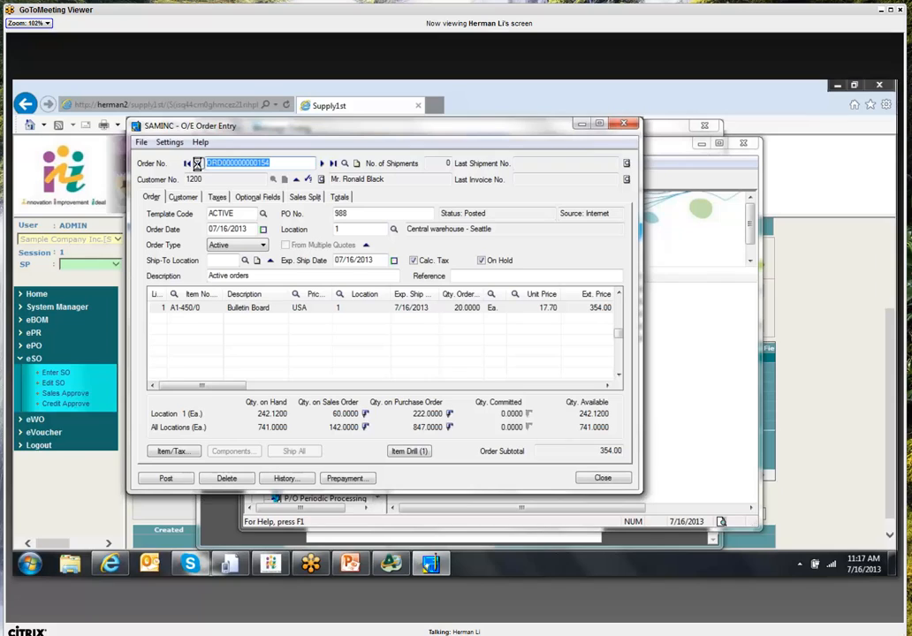
click(321, 163)
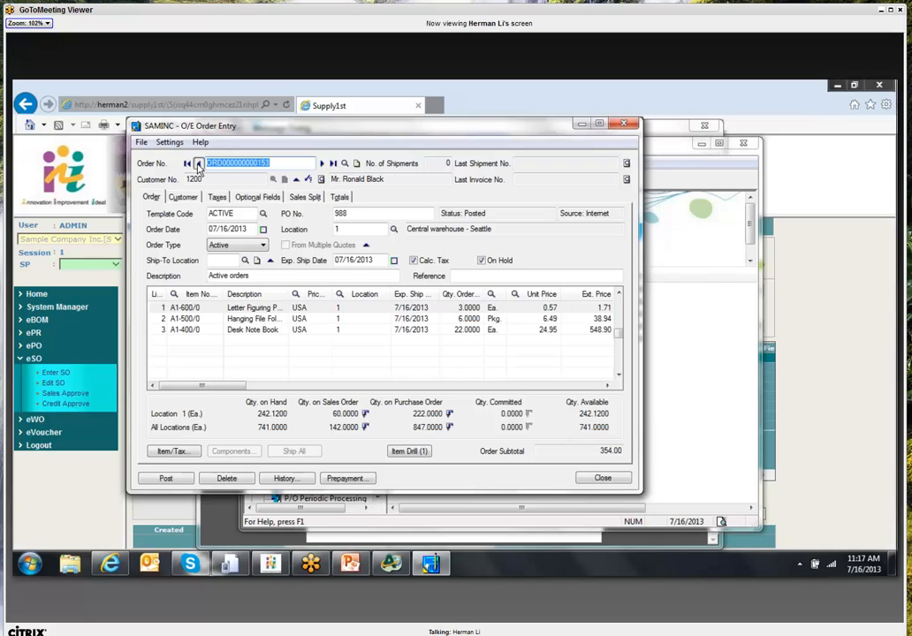
click(321, 164)
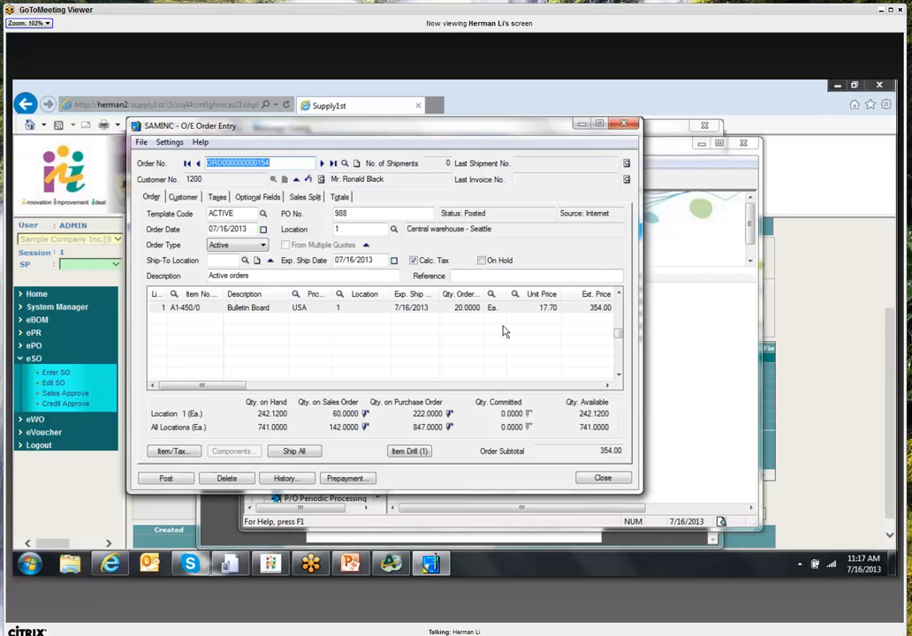
click(615, 478)
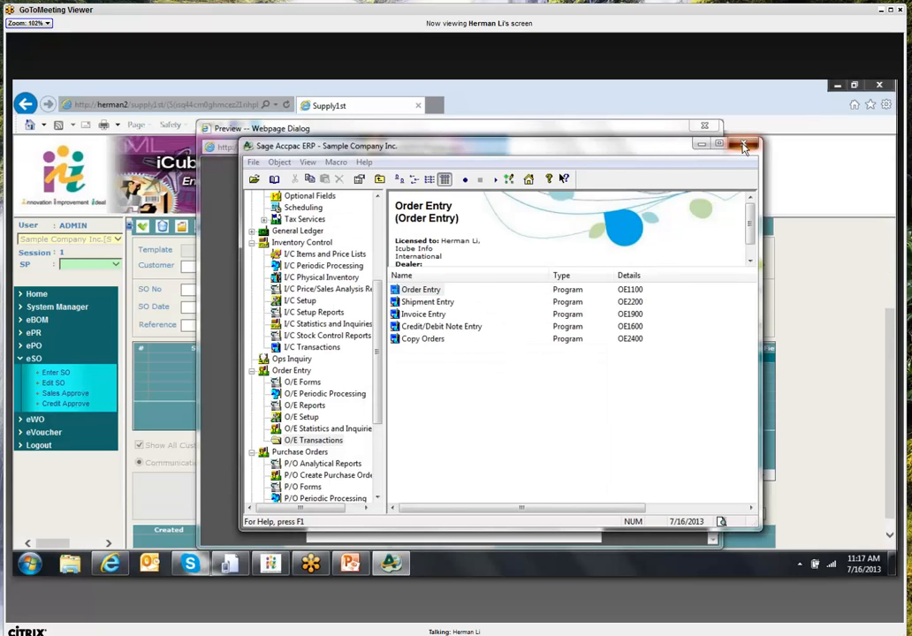
click(744, 144)
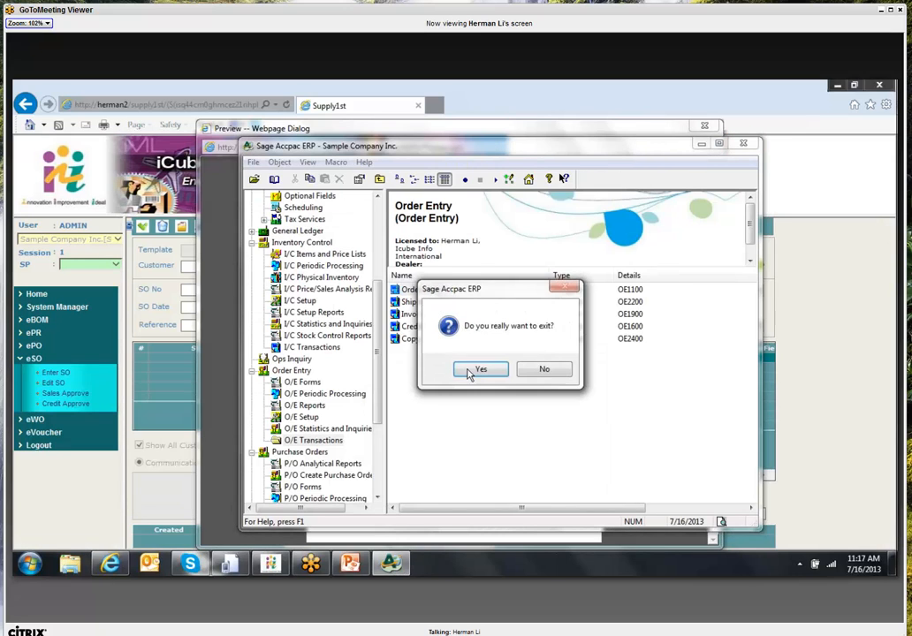
- Confirm exiting Sage Accpac, dismiss the order confirmation preview, and open System Manager's User dialog
click(477, 369)
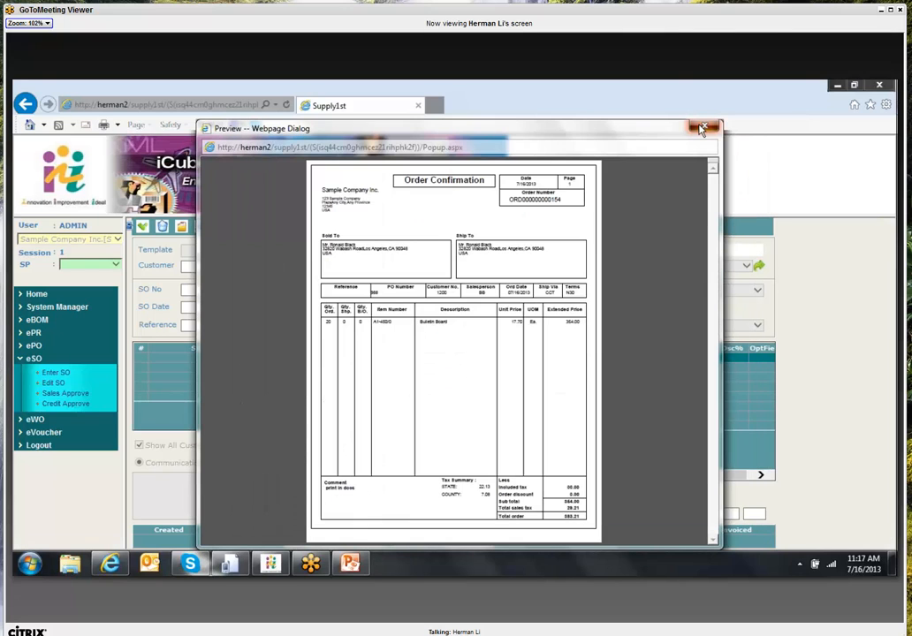
click(703, 129)
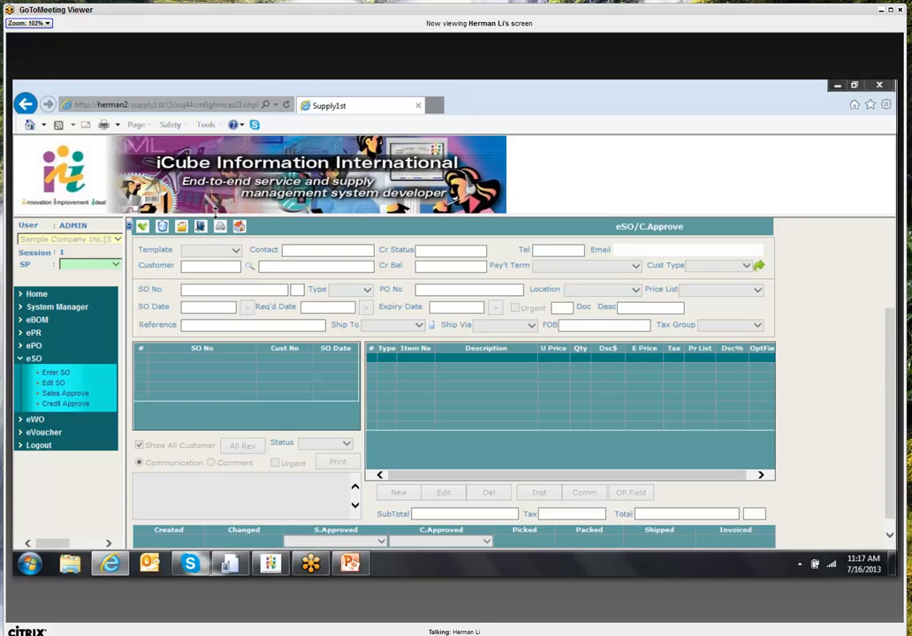
drag(215, 213, 217, 193)
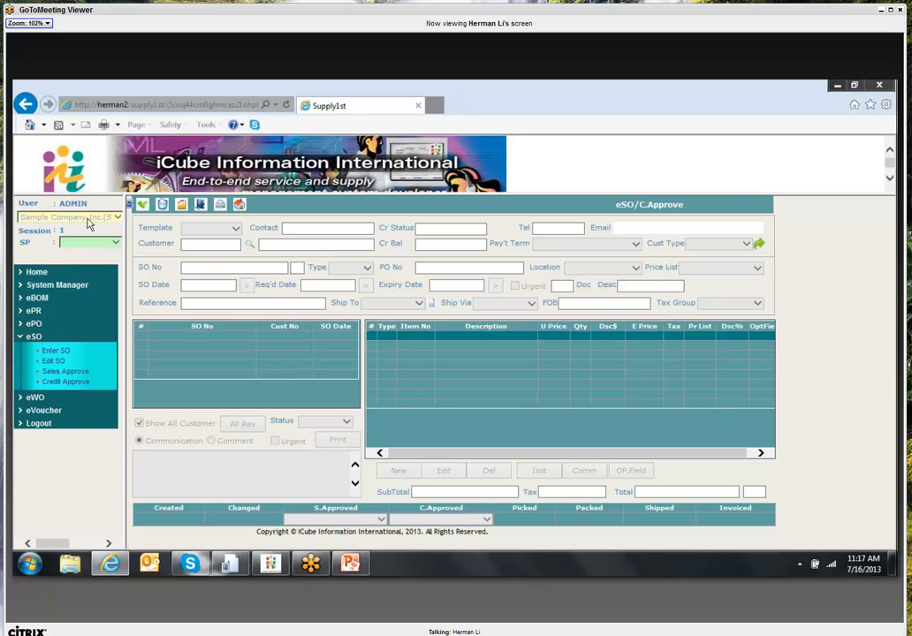
click(61, 286)
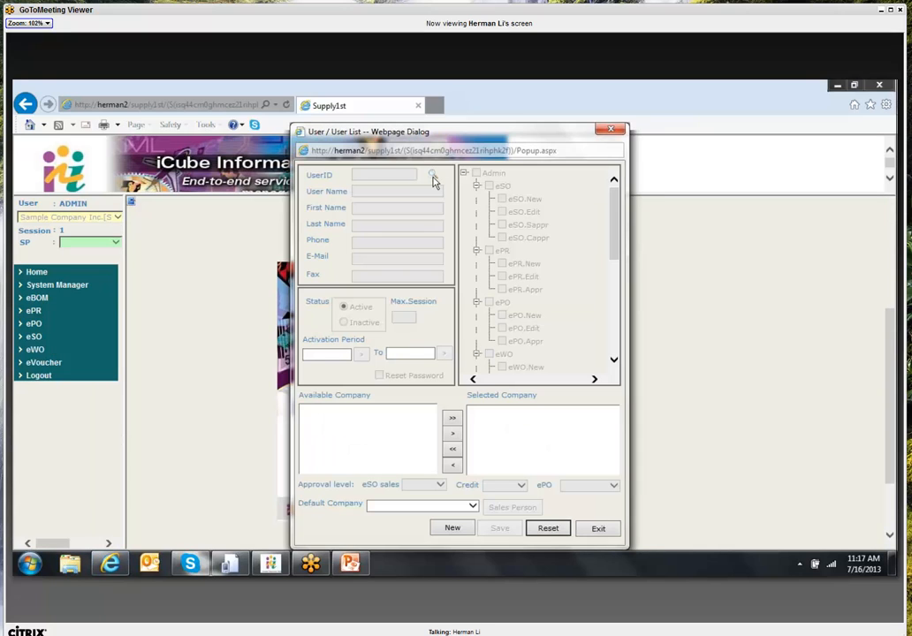
click(433, 180)
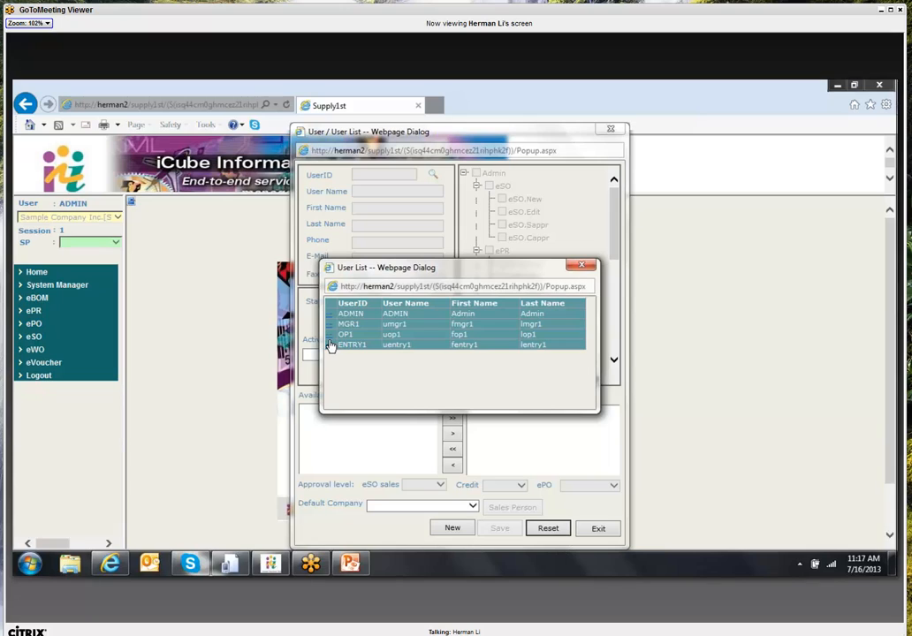
double_click(334, 334)
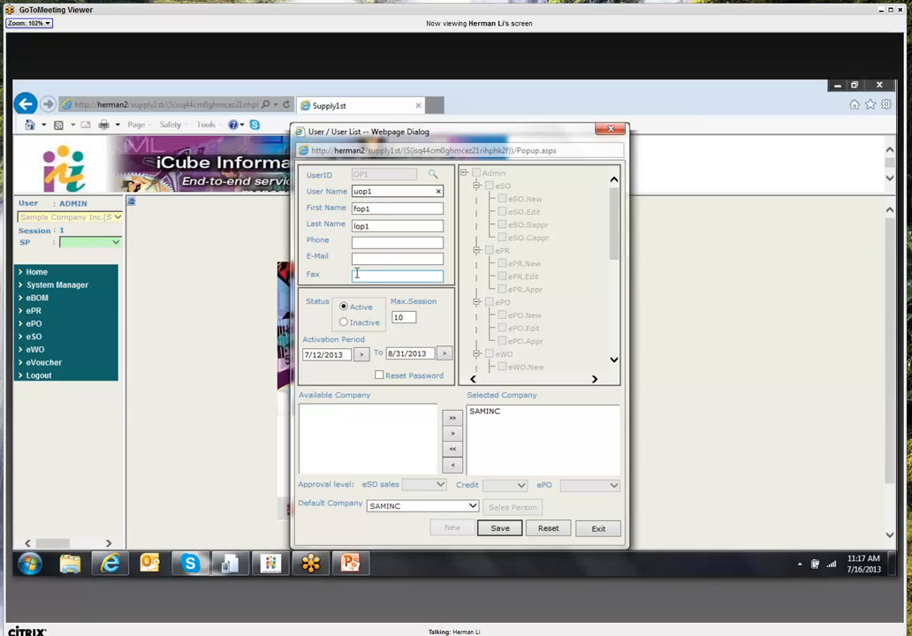
click(494, 415)
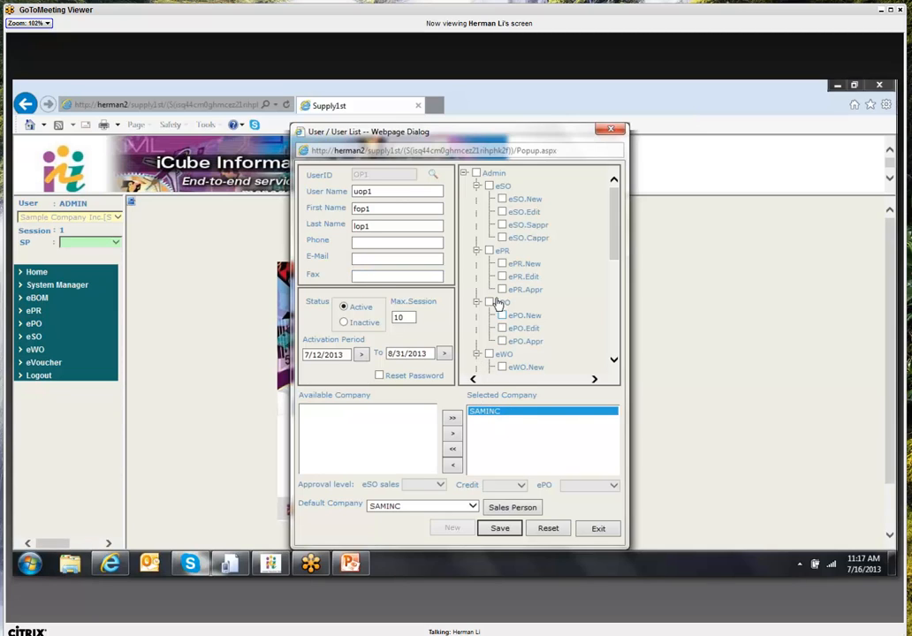
click(502, 200)
click(501, 212)
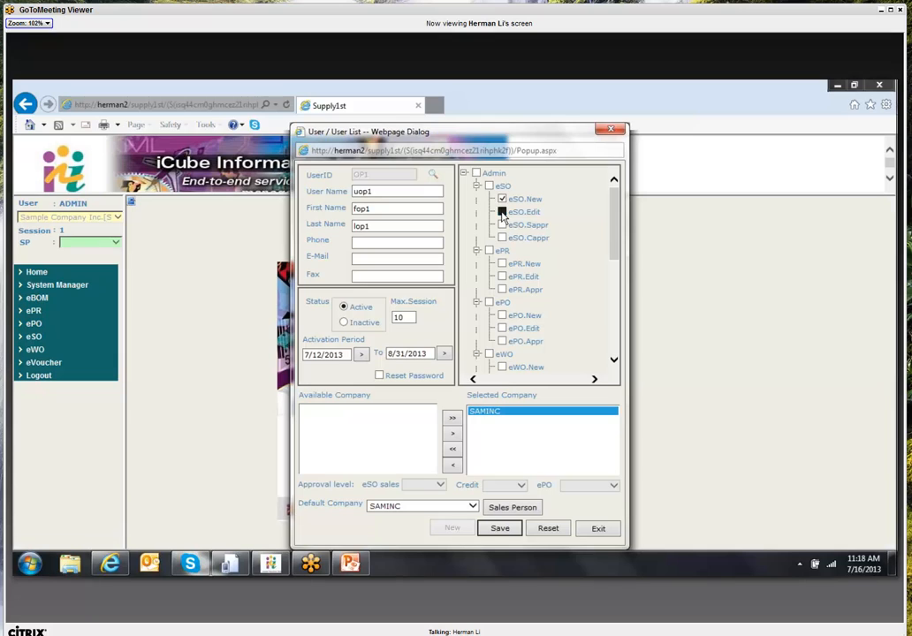
click(502, 264)
click(502, 277)
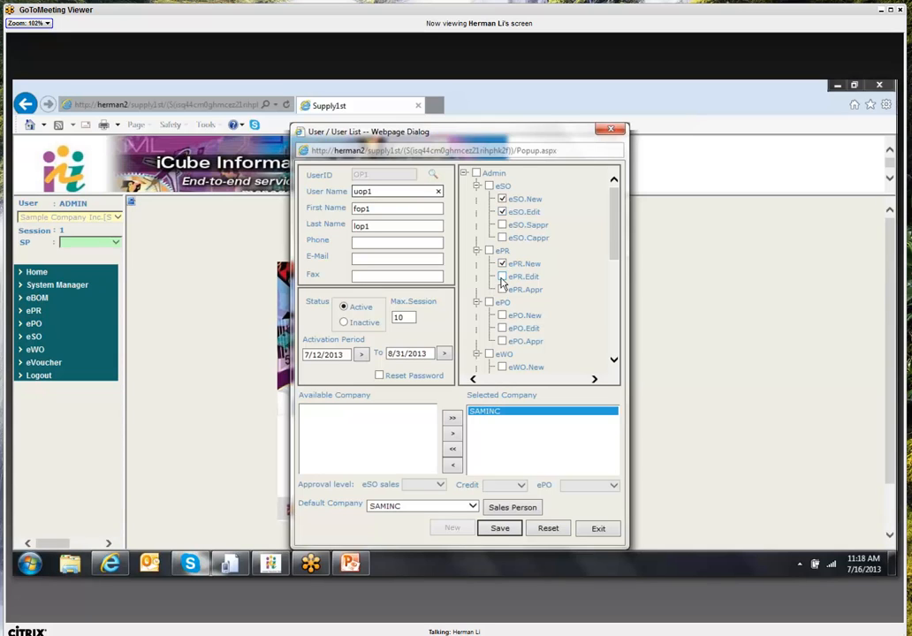
click(502, 316)
click(502, 328)
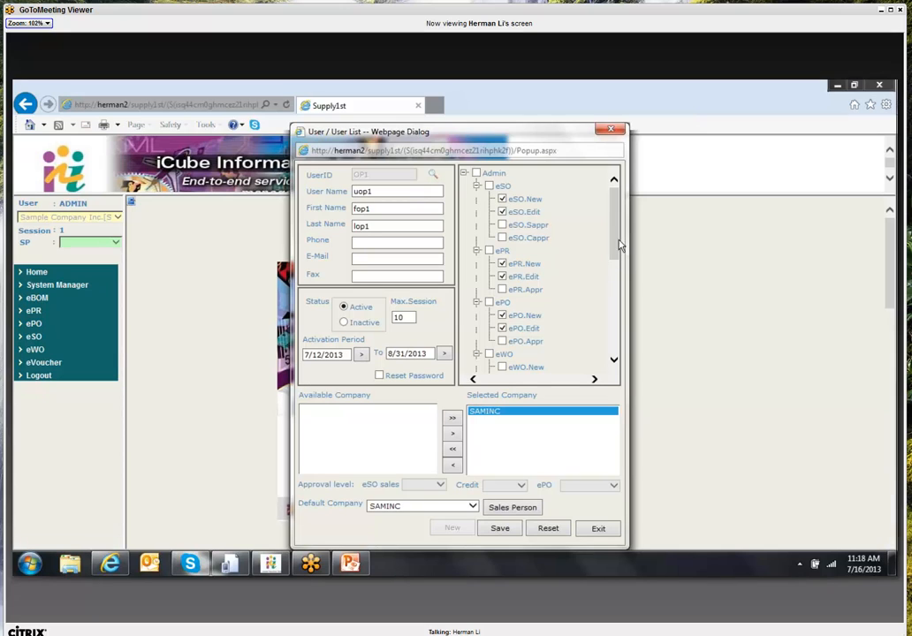
drag(616, 246, 608, 311)
scroll(608, 311, down, 1)
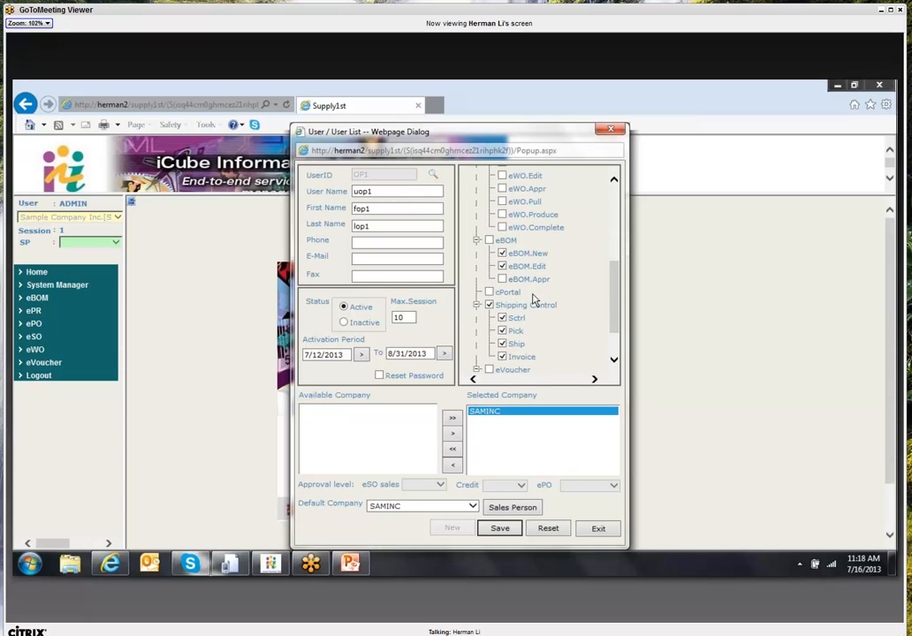
drag(616, 314, 601, 229)
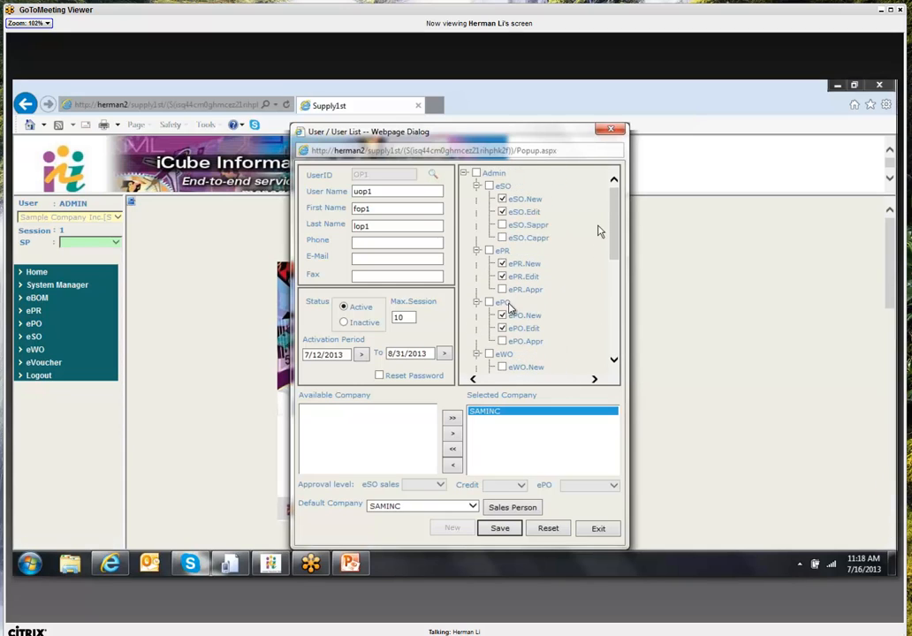
click(555, 532)
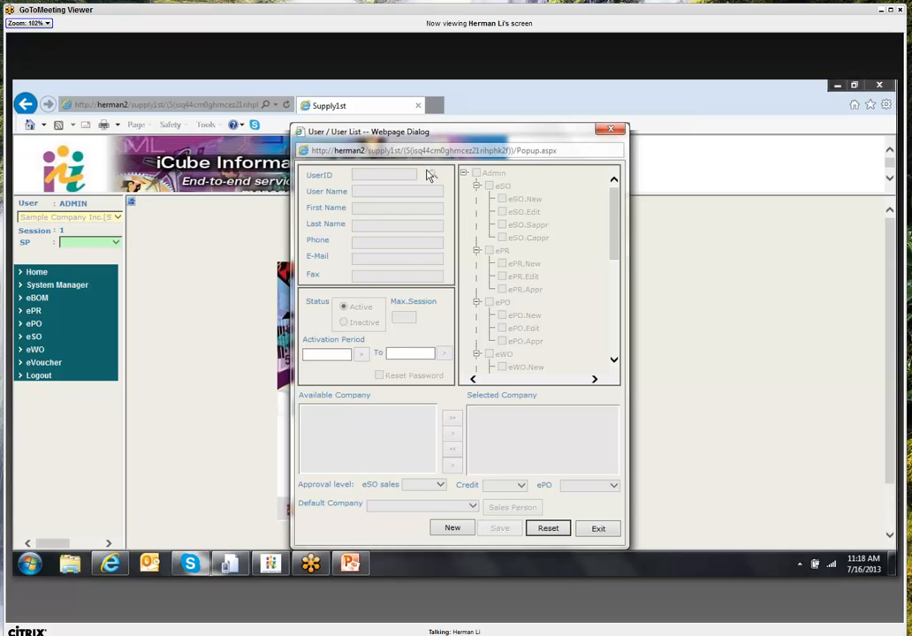
- Load the last listed user, review its SAMINC permissions, and open its Sales Person assignment
click(432, 175)
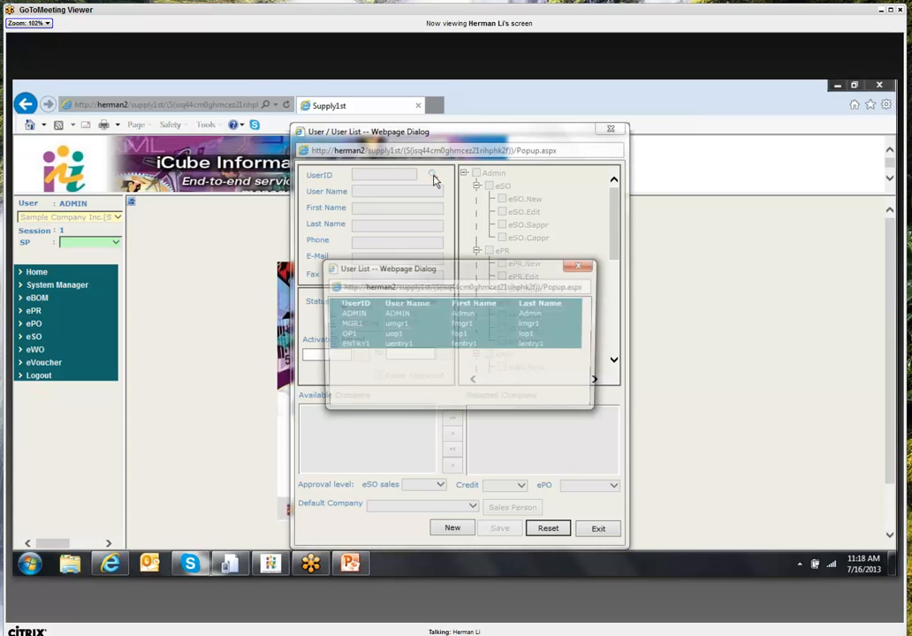
double_click(333, 348)
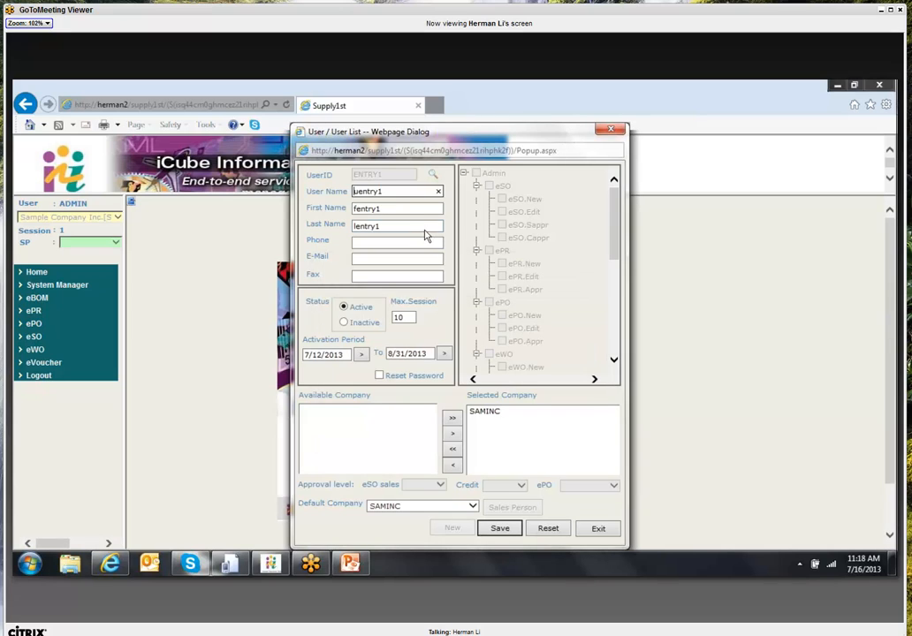
click(498, 413)
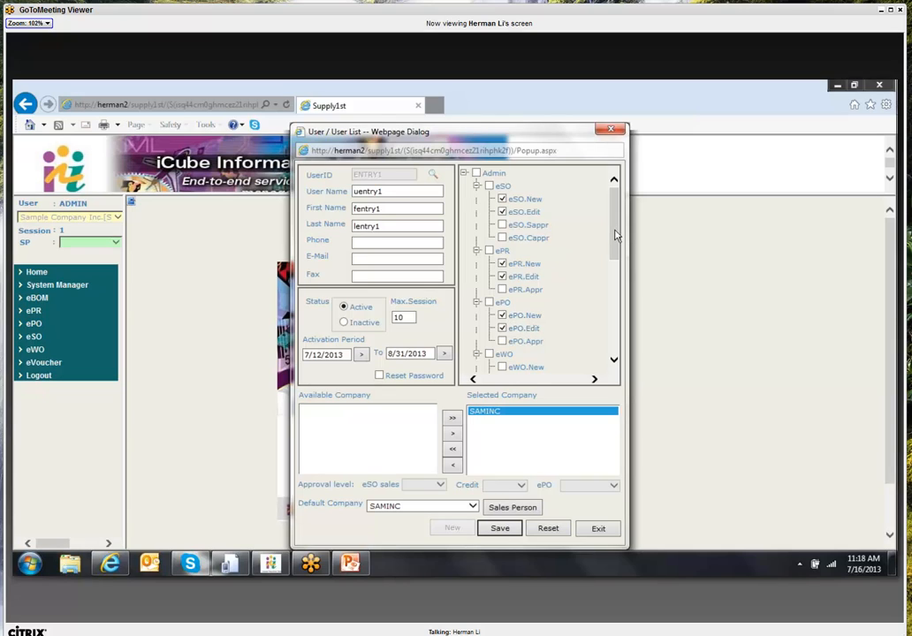
scroll(616, 234, down, 5)
scroll(615, 246, up, 5)
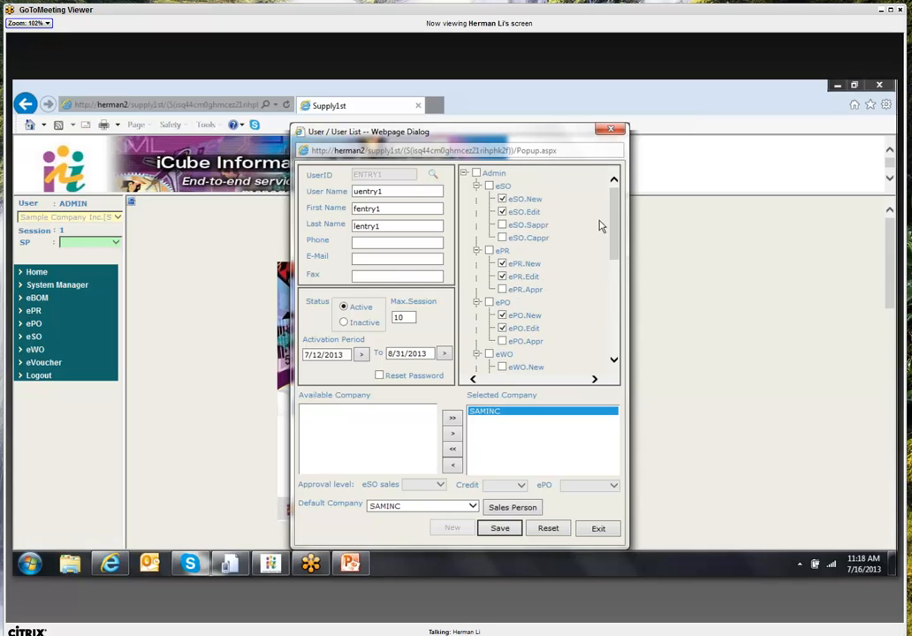
click(519, 515)
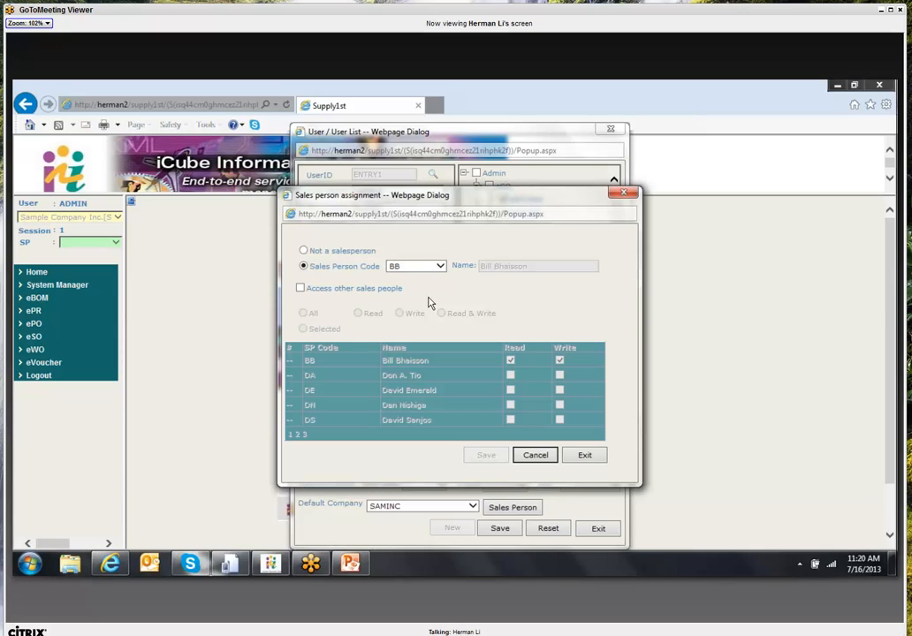
- Exit the sales person assignment and close the user maintenance dialog, returning to the home screen
click(587, 459)
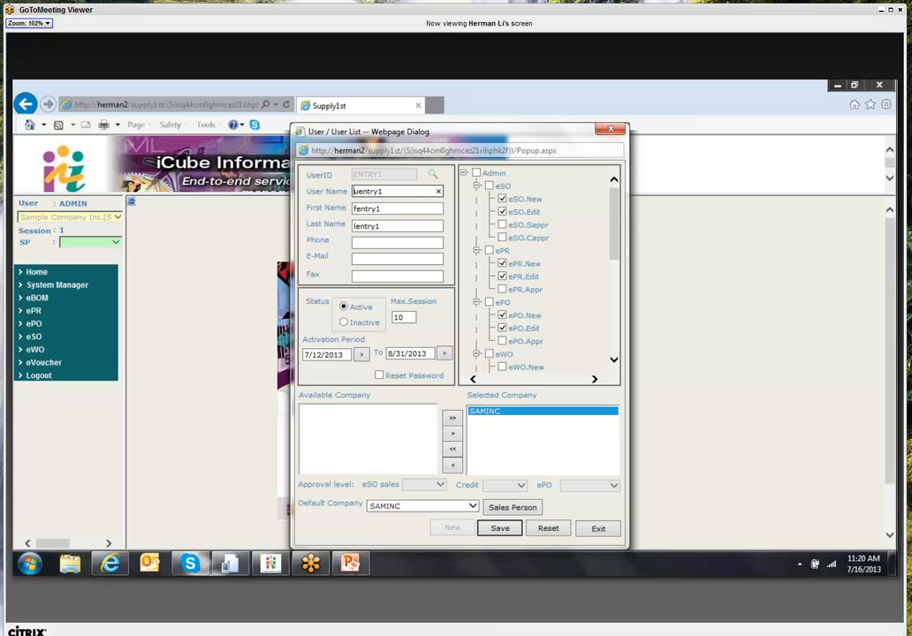
click(311, 568)
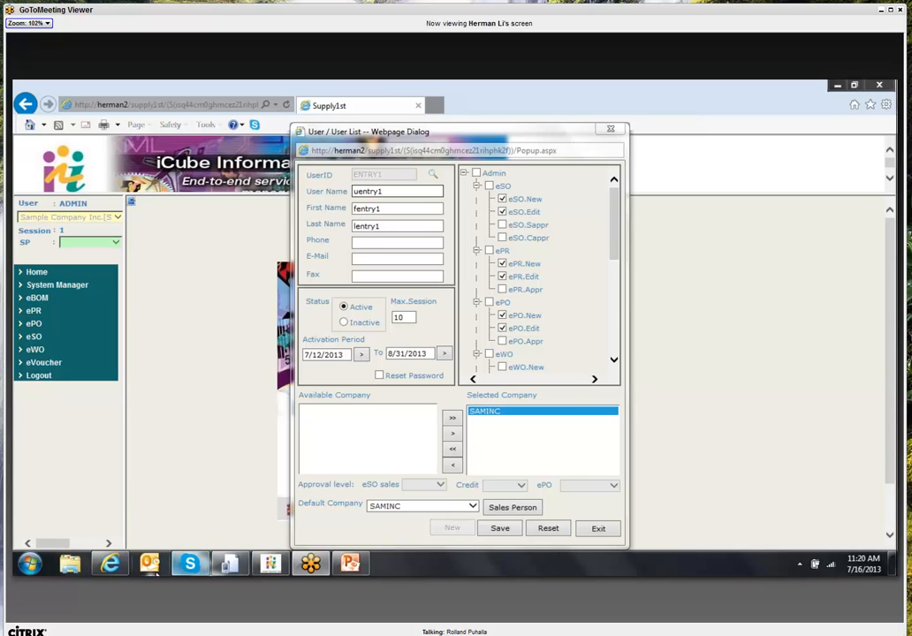
mouse_move(310, 563)
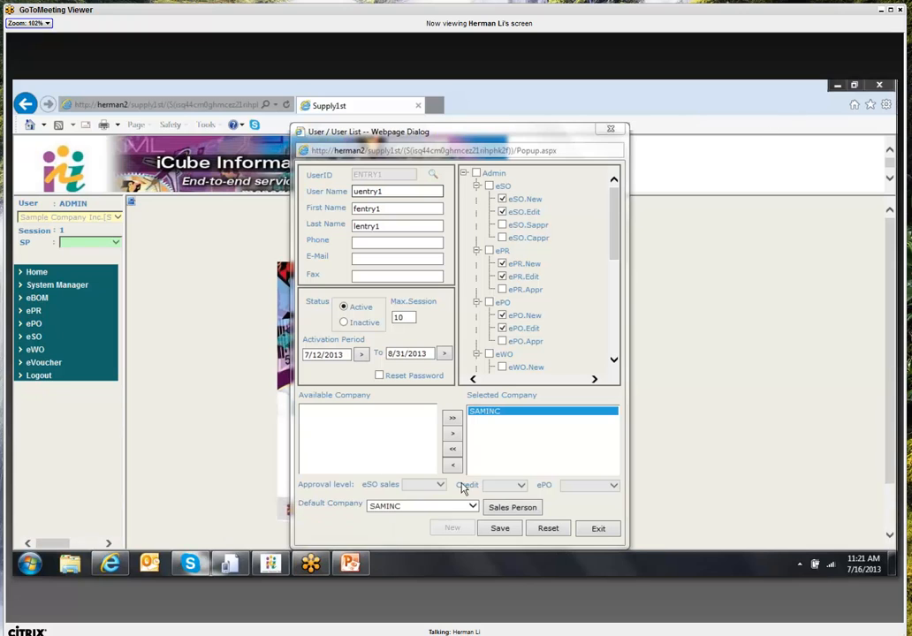
click(600, 528)
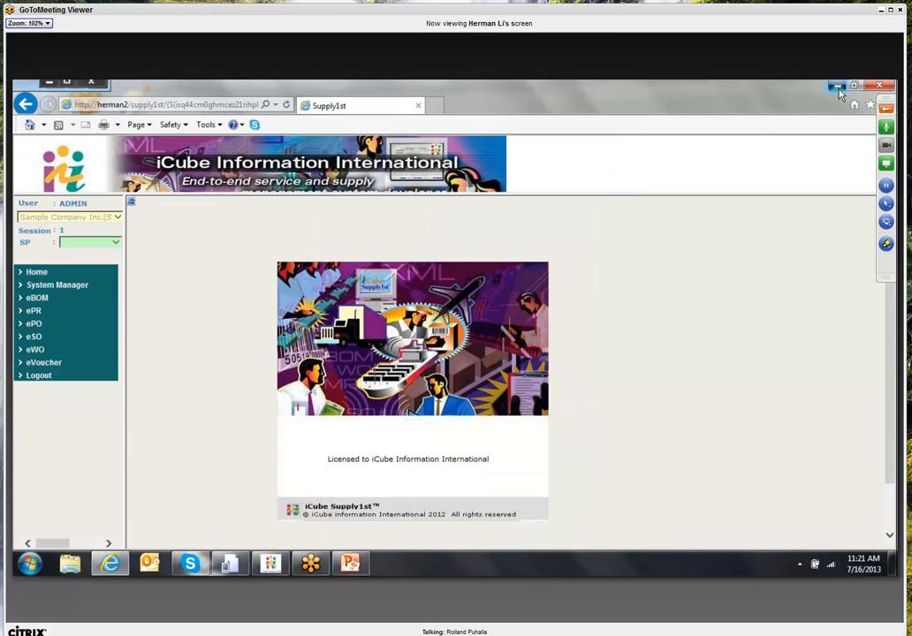
- Minimise and restore the browser, then show PowerPoint slide 12 on order and logistics integration
click(838, 86)
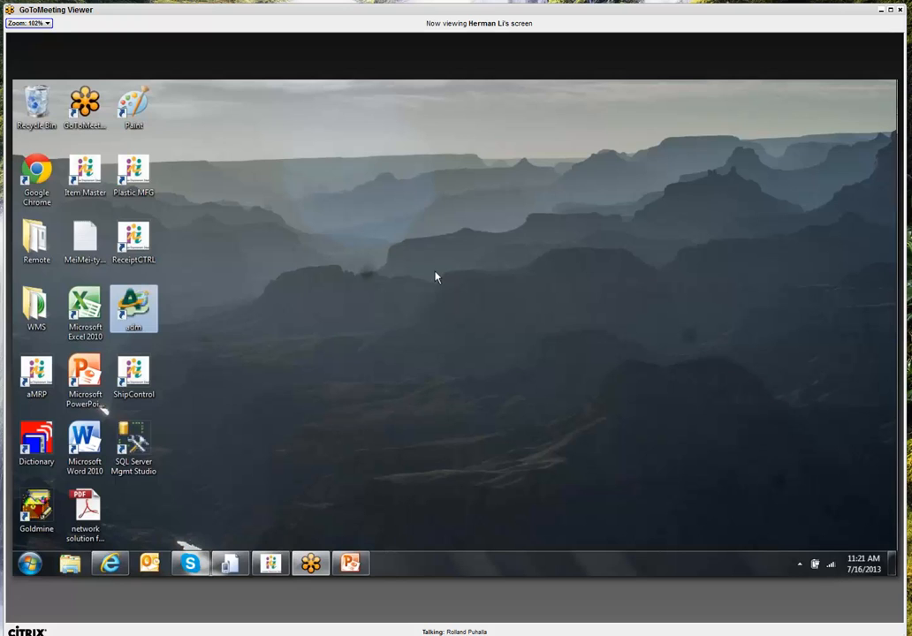
click(121, 564)
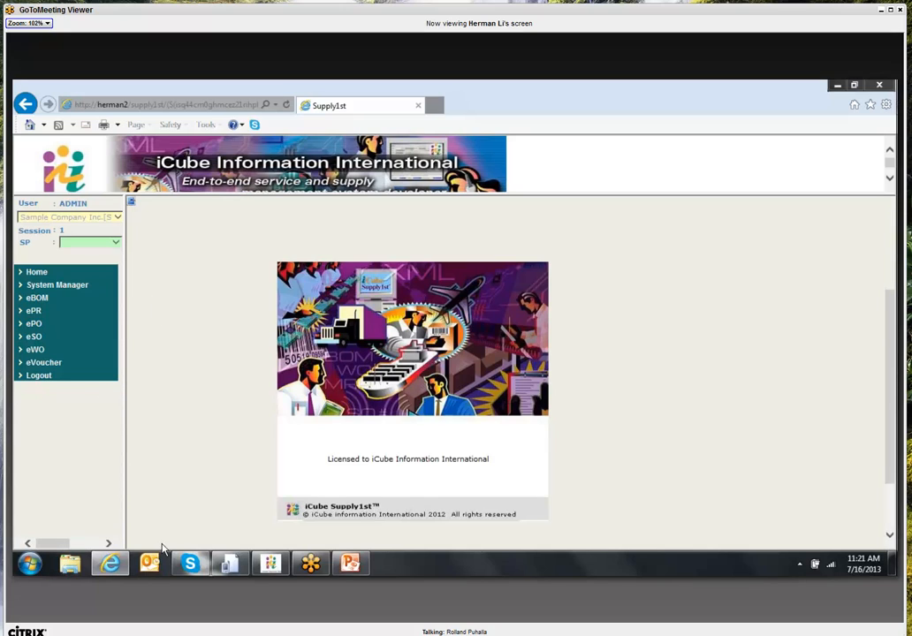
click(352, 565)
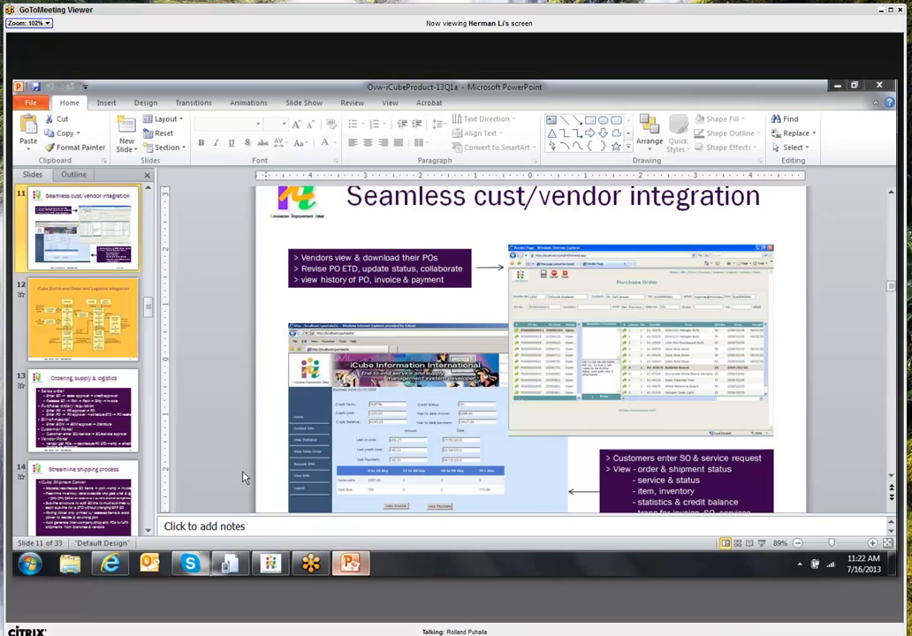
click(84, 320)
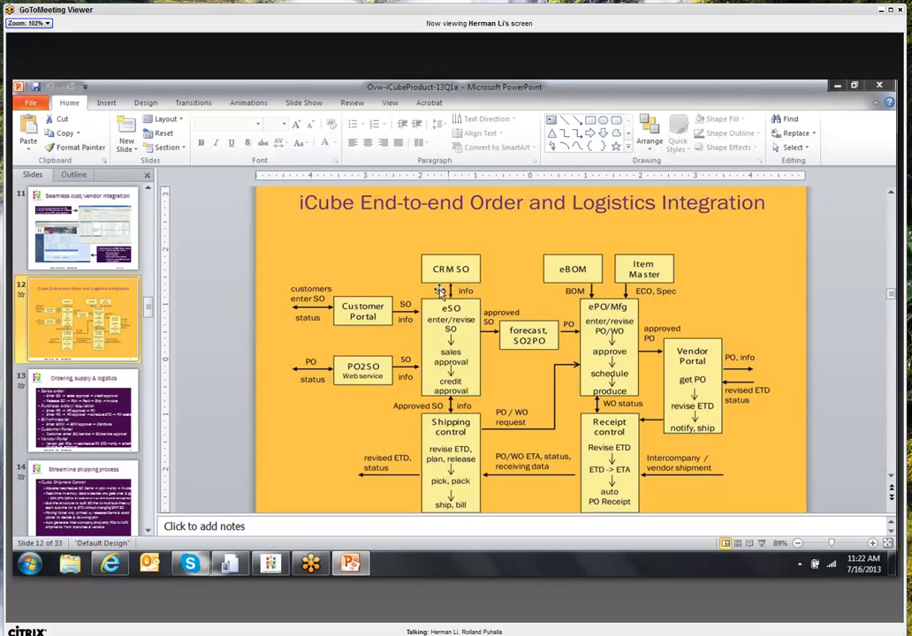